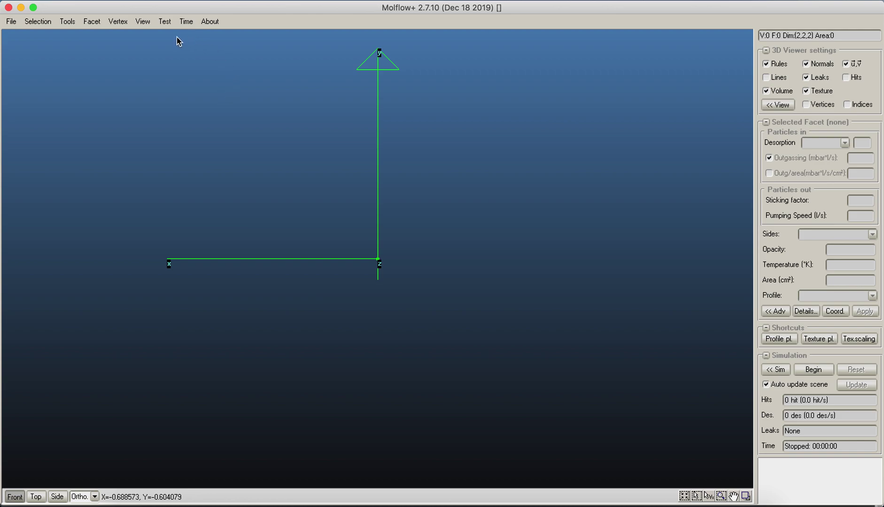
- Open the Test menu to list the built-in Pipe (L/R=…) geometries
click(165, 23)
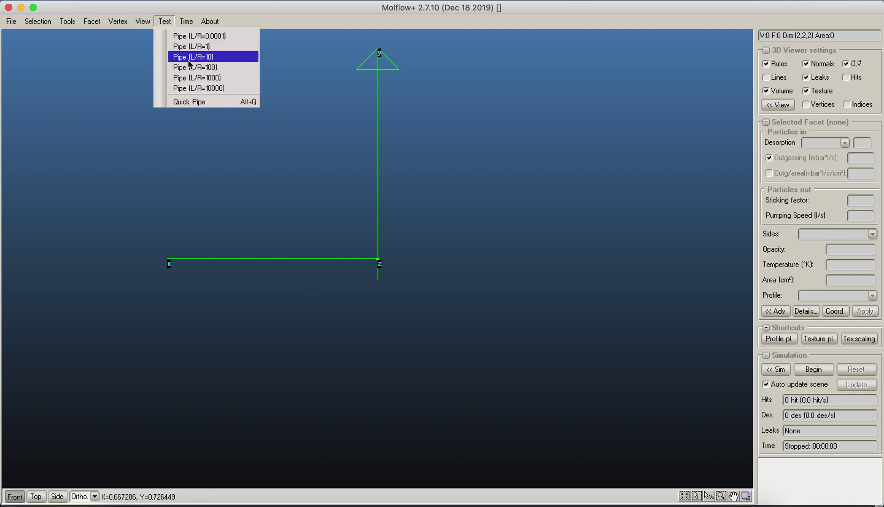
- Create a Test Pipe with L/R=10 and 20 facets
click(214, 60)
drag(468, 256, 363, 255)
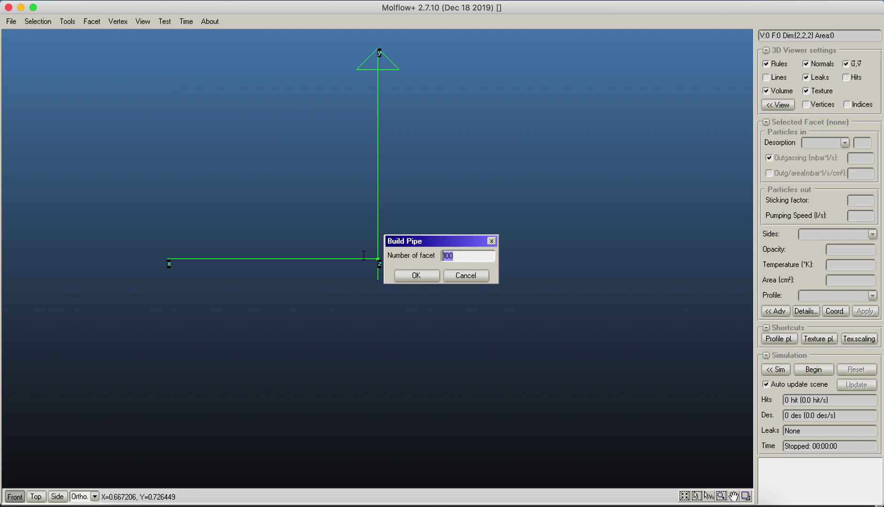
text(20)
click(406, 278)
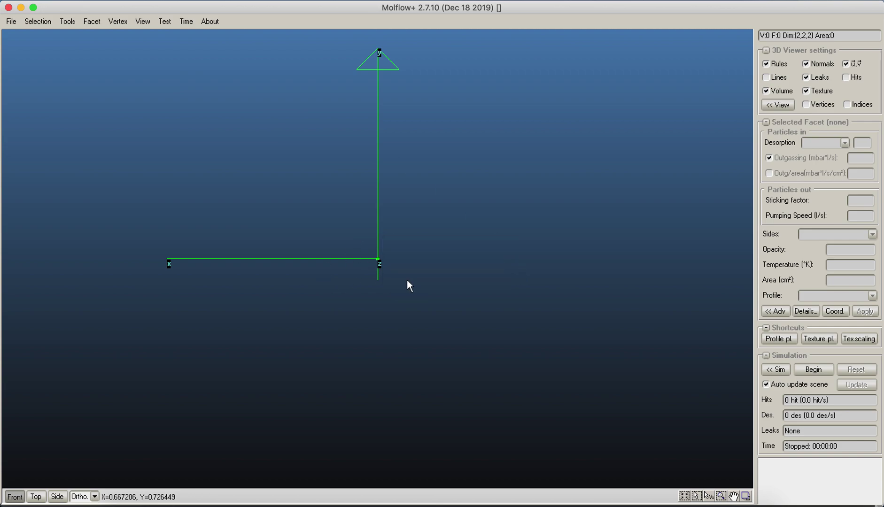
- Show the pipe as a wireframe with Volume off, from an oblique angle
right_drag(542, 214, 302, 313)
scroll(302, 312, down, 5)
scroll(306, 308, up, 3)
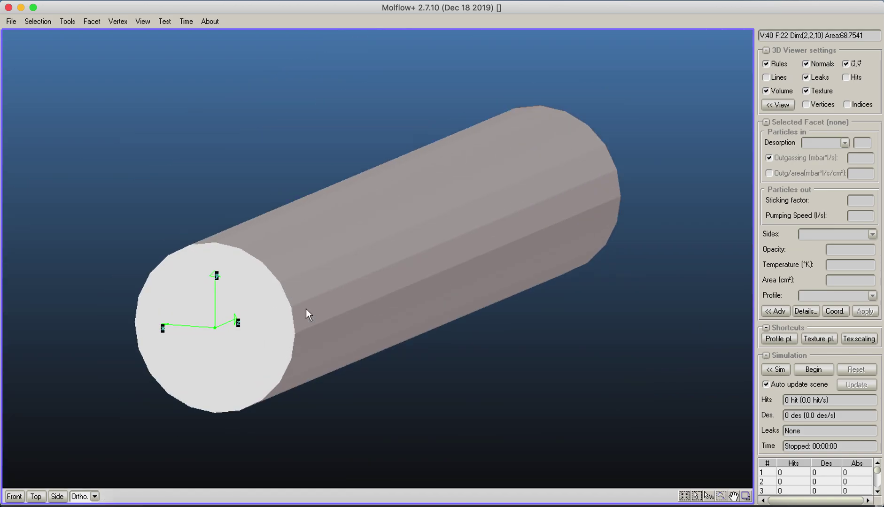
click(766, 91)
scroll(615, 165, up, 3)
right_drag(615, 165, 590, 344)
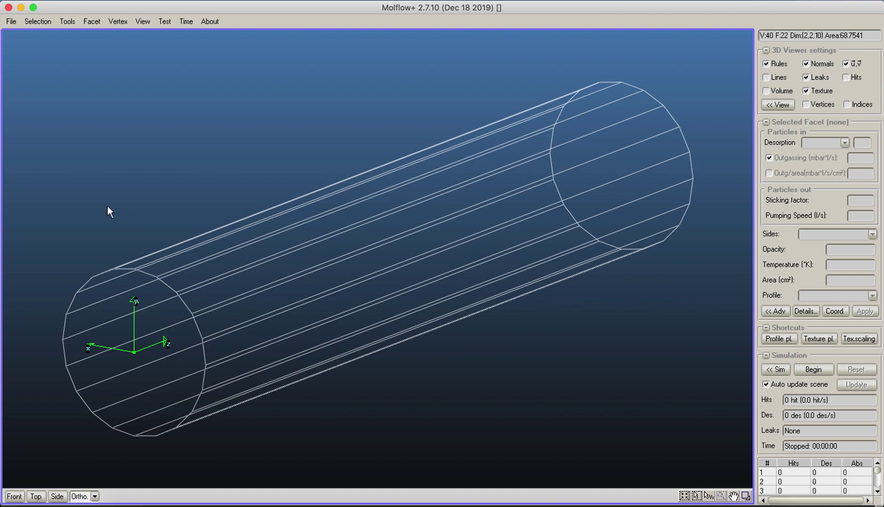
- Select near end facet #1, hide its u,v axes, and enter outgassing 1E-3
drag(31, 209, 242, 488)
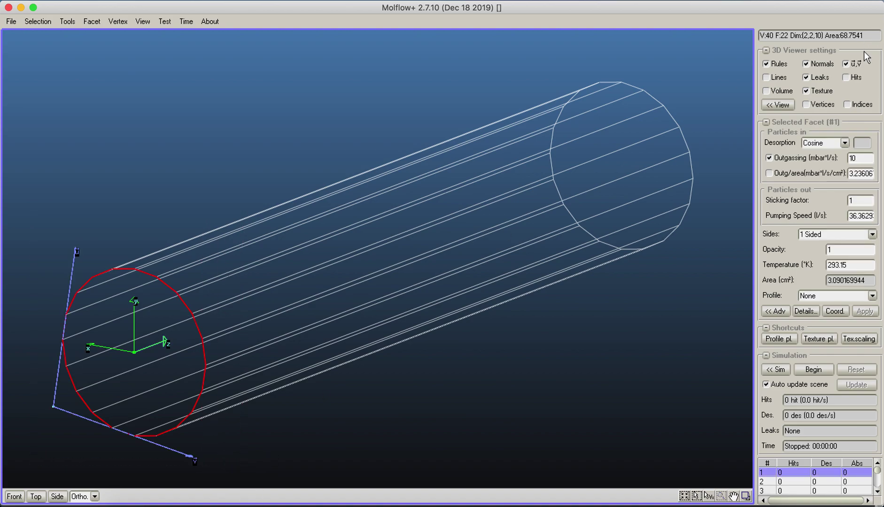
click(847, 64)
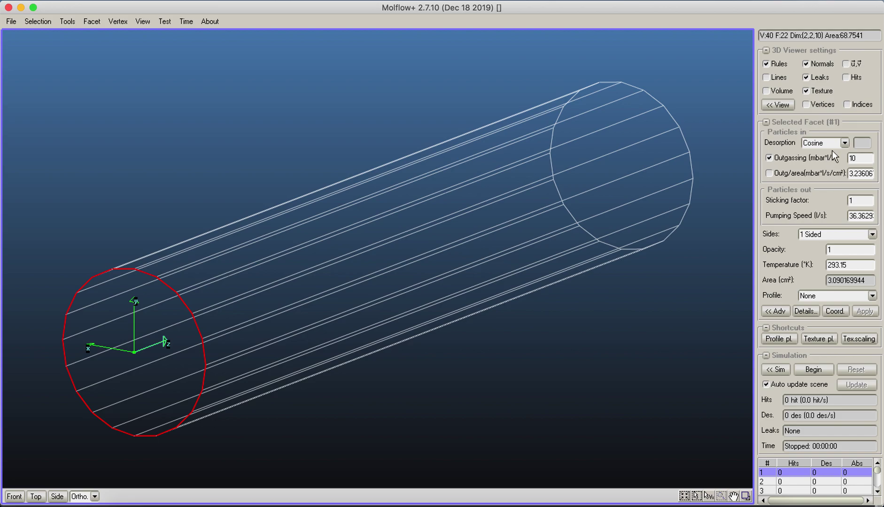
double_click(862, 158)
text(1E-3)
- Apply facet #1's 1E-3 outgassing and give far end facet #2 a 20 l/s pumping speed
click(863, 311)
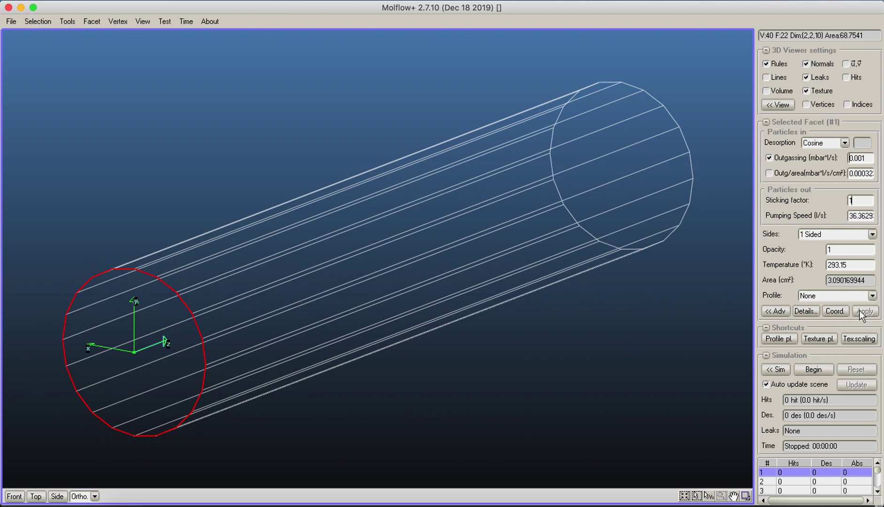
click(625, 157)
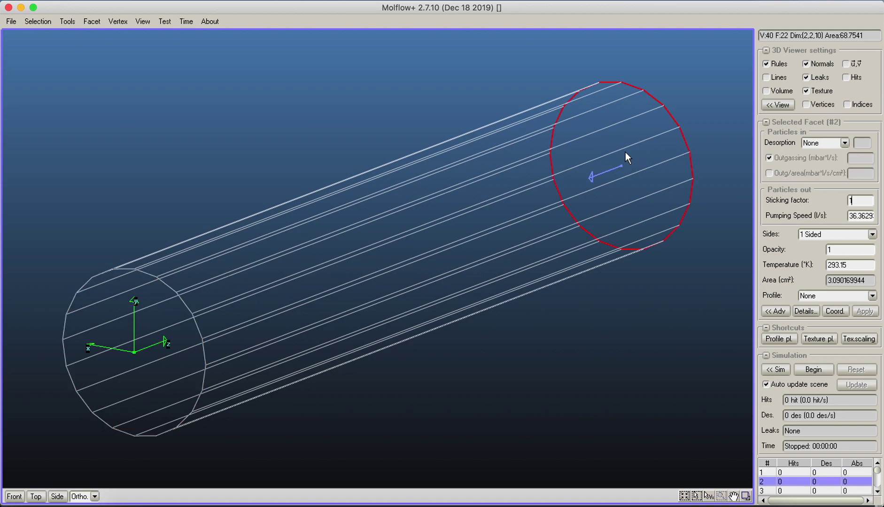
double_click(857, 216)
text(20)
click(862, 312)
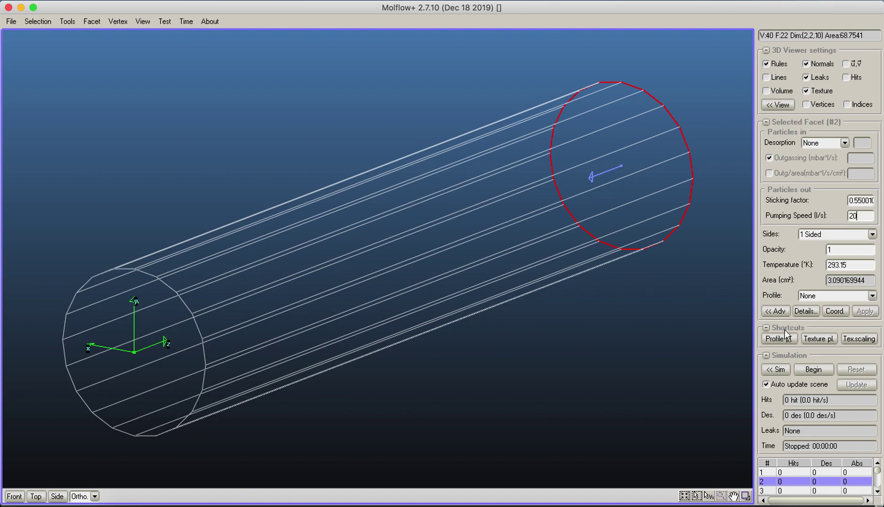
- Check the gas molecular mass in Global Settings, then close the window
click(773, 371)
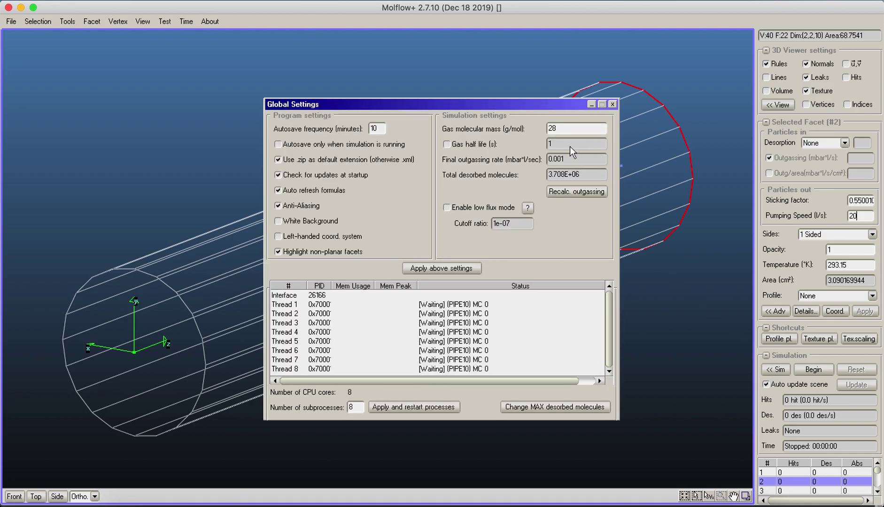
double_click(561, 128)
click(611, 104)
- Deselect the far end, start the simulation, and display particle trajectory lines
click(676, 292)
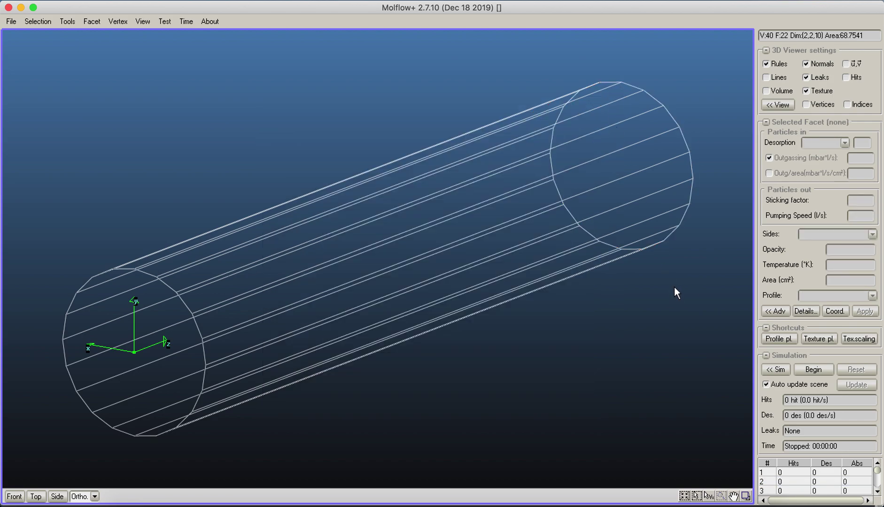
click(824, 369)
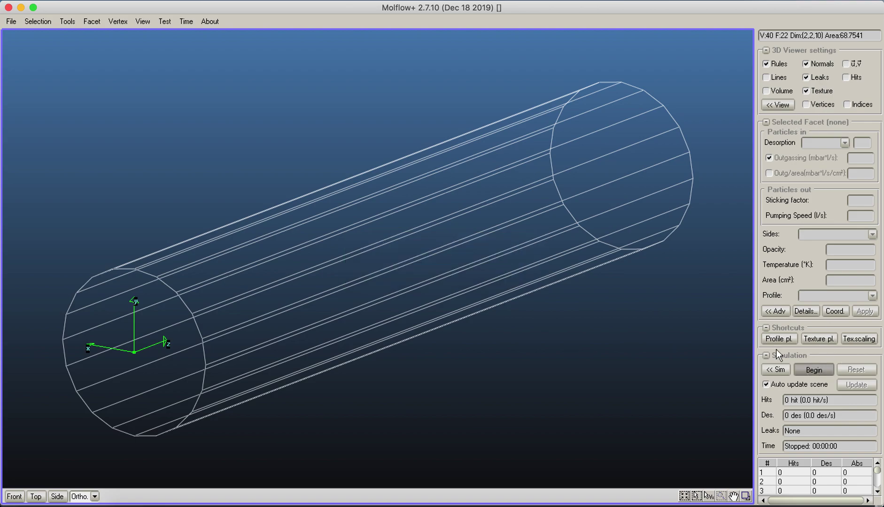
right_drag(666, 349, 632, 413)
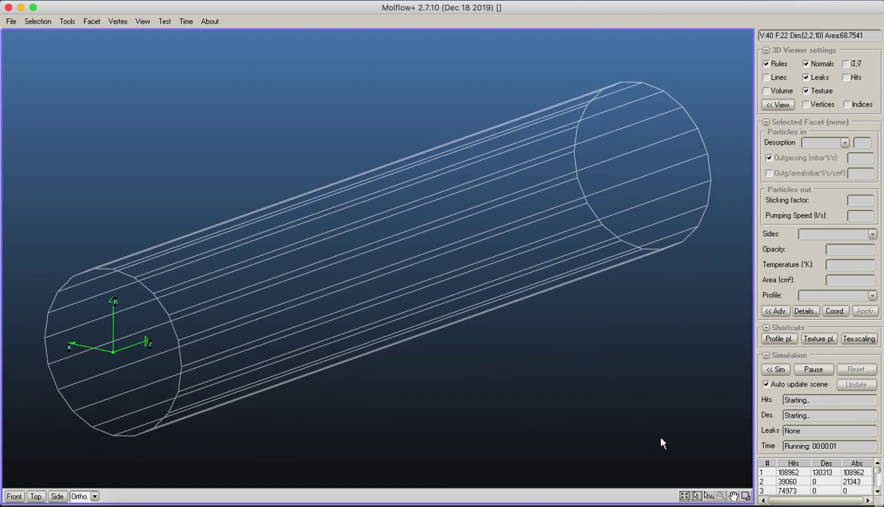
click(767, 77)
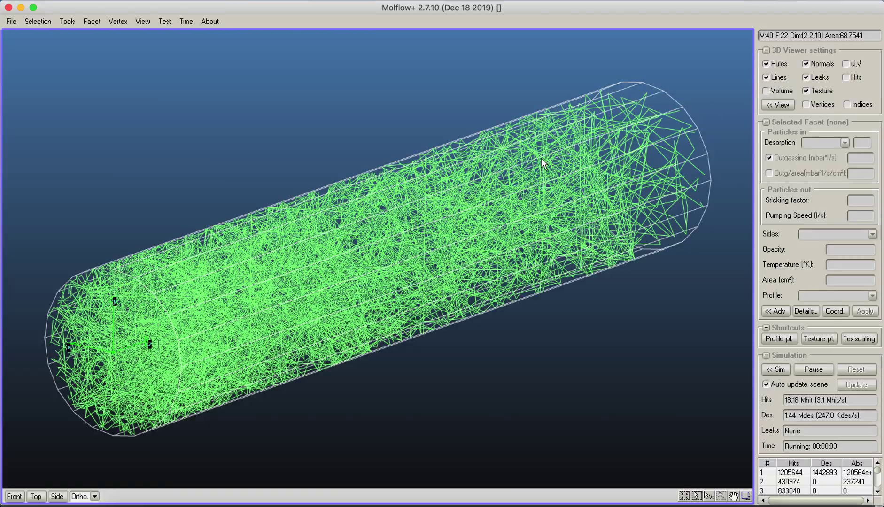
right_drag(540, 162, 475, 185)
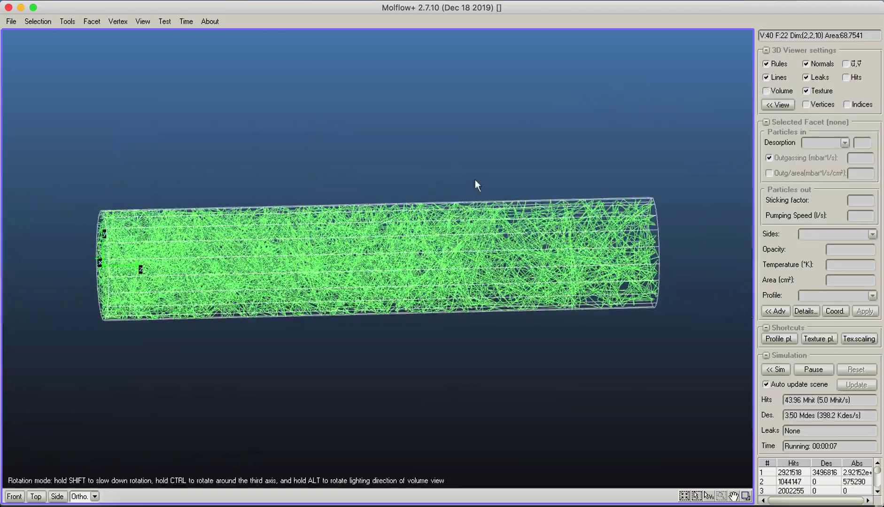
- Replace the lines with hit dots on a solid tube, with facet rules hidden
click(767, 78)
click(845, 77)
click(777, 91)
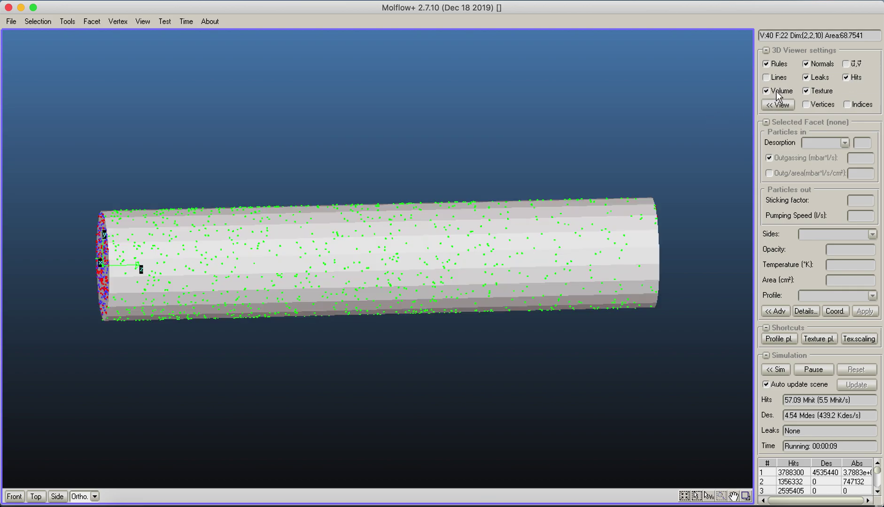
right_drag(658, 197, 689, 160)
click(765, 64)
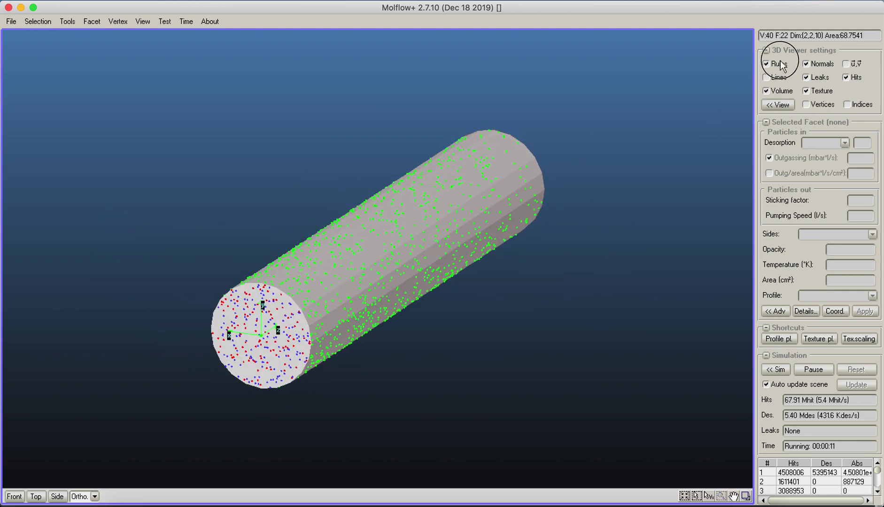
right_drag(415, 127, 458, 189)
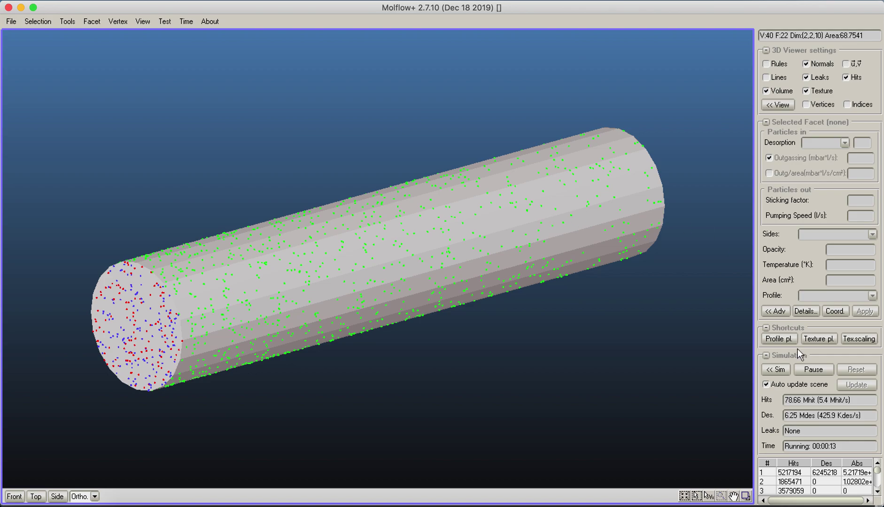
- Switch to a wireframe without hits, showing only 200 trajectory lines
click(846, 77)
click(766, 91)
click(776, 106)
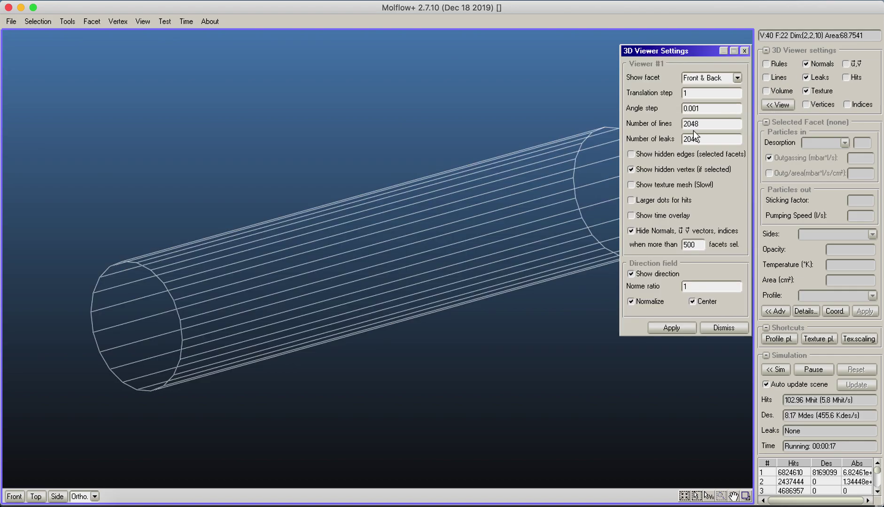
click(778, 79)
double_click(690, 124)
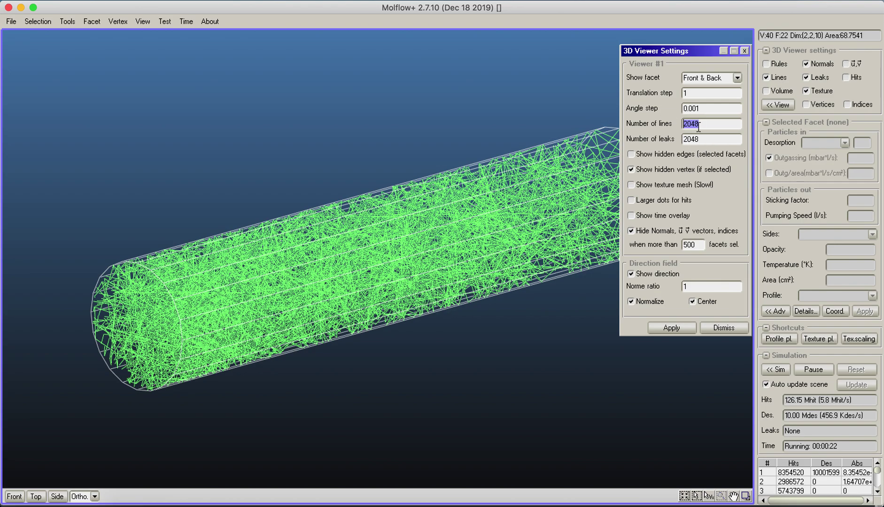
text(200)
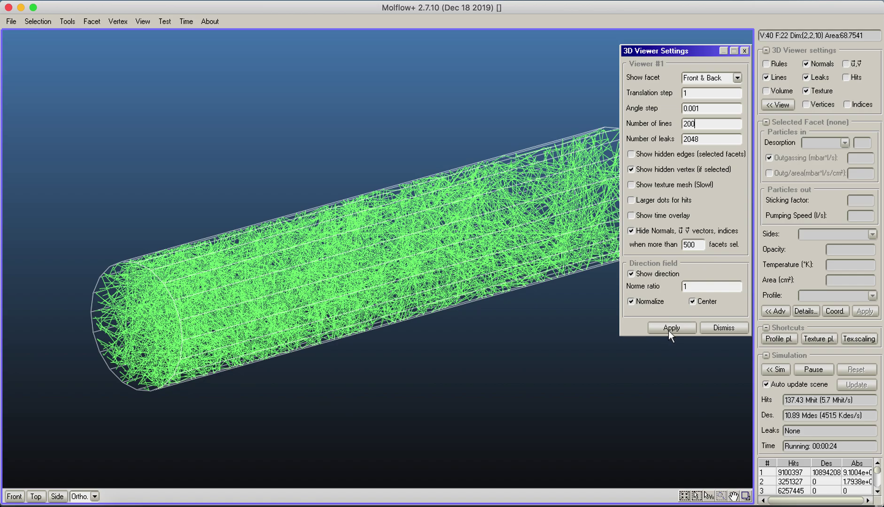
click(671, 328)
- Rotate and pan the pipe to inspect the trajectories, then open the Tools menu
middle_drag(621, 319, 478, 278)
right_drag(477, 278, 446, 282)
middle_drag(446, 282, 418, 280)
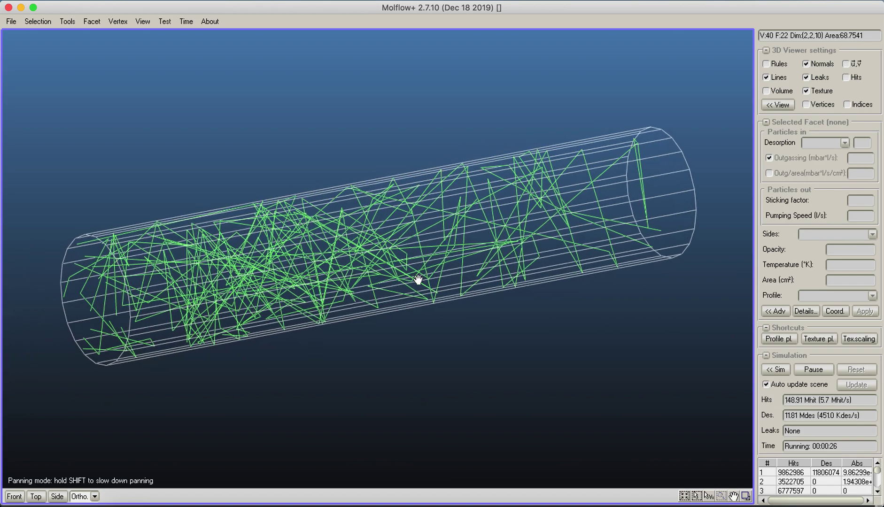
right_drag(418, 280, 521, 290)
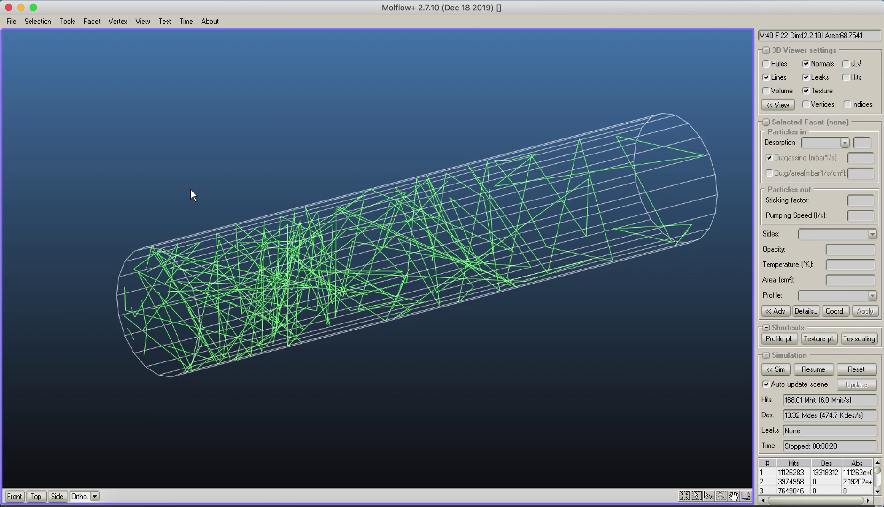
right_drag(161, 286, 47, 274)
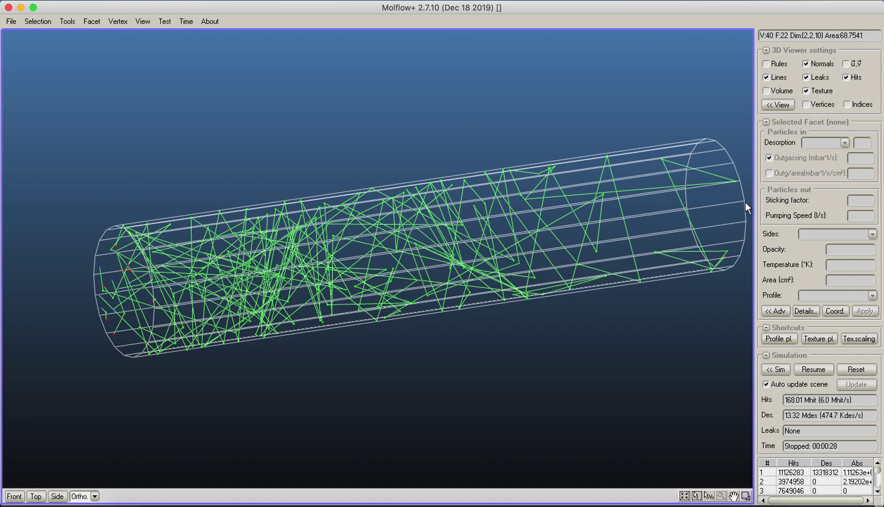
click(67, 21)
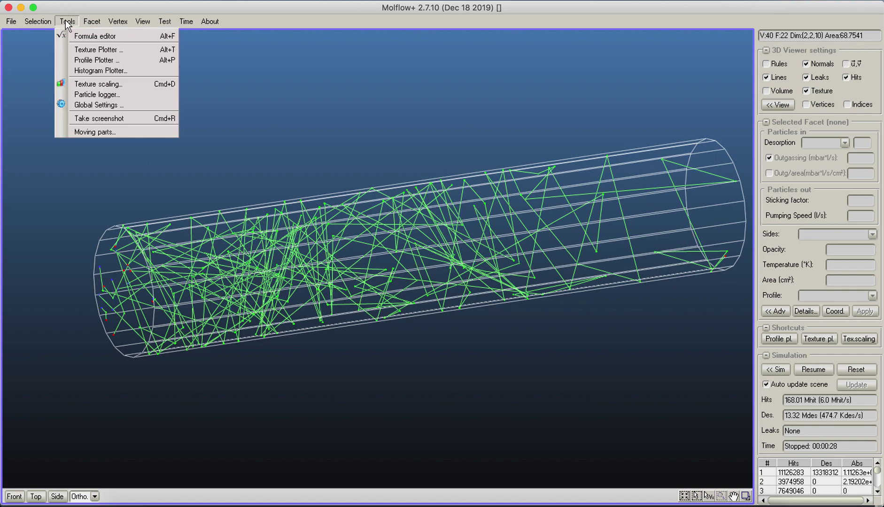
- Open the Formula Editor and select the end and wall facets to read their numbers
click(93, 38)
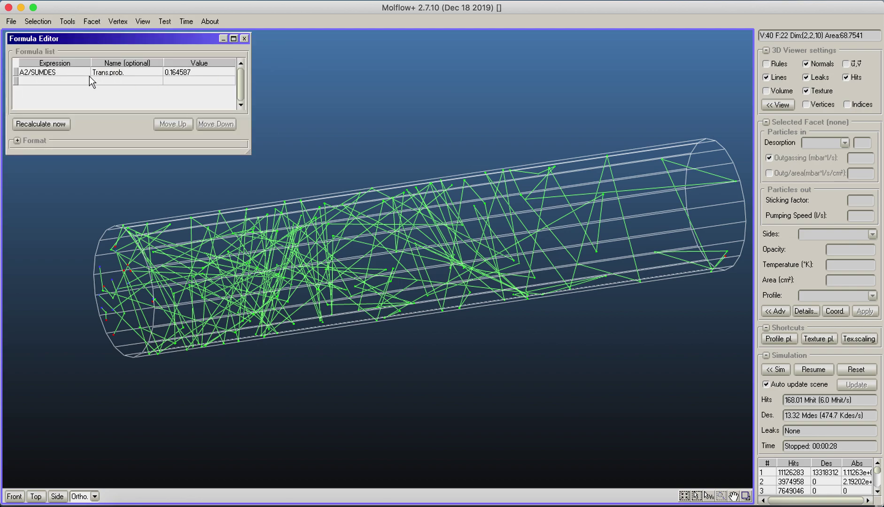
drag(63, 201, 184, 435)
right_drag(158, 294, 185, 259)
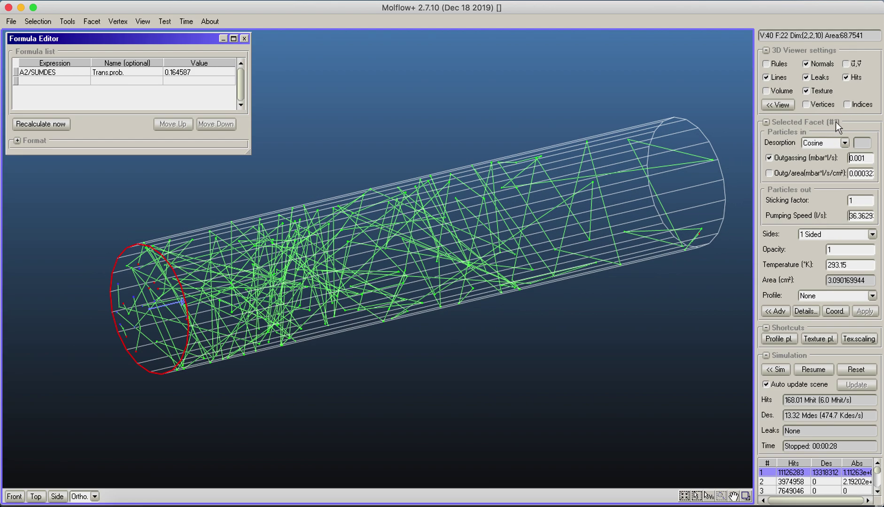
click(706, 177)
click(707, 181)
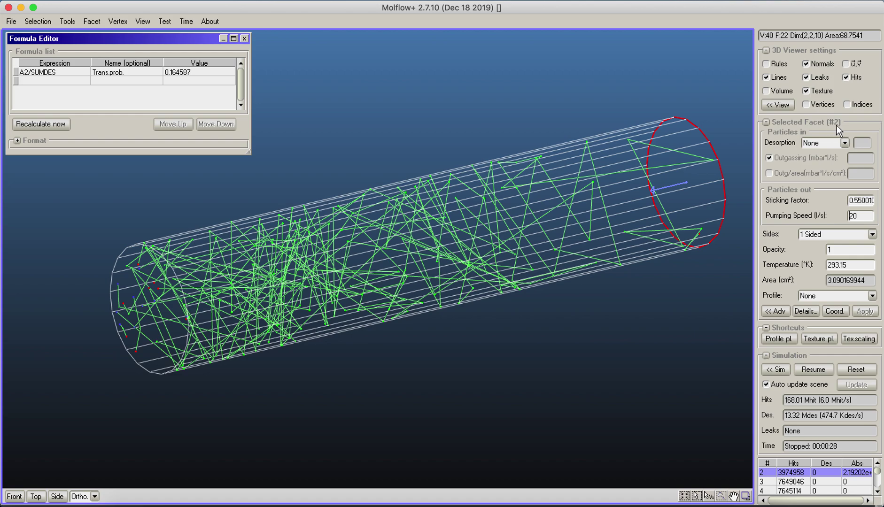
- Add the formula A2/D1 in a new row, then deselect the facet
click(60, 80)
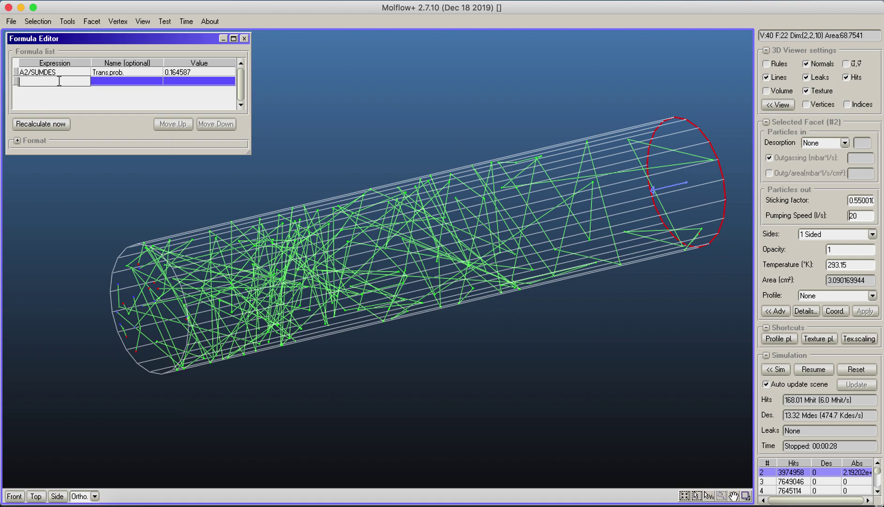
text(A2)
text(/D1)
key(Return)
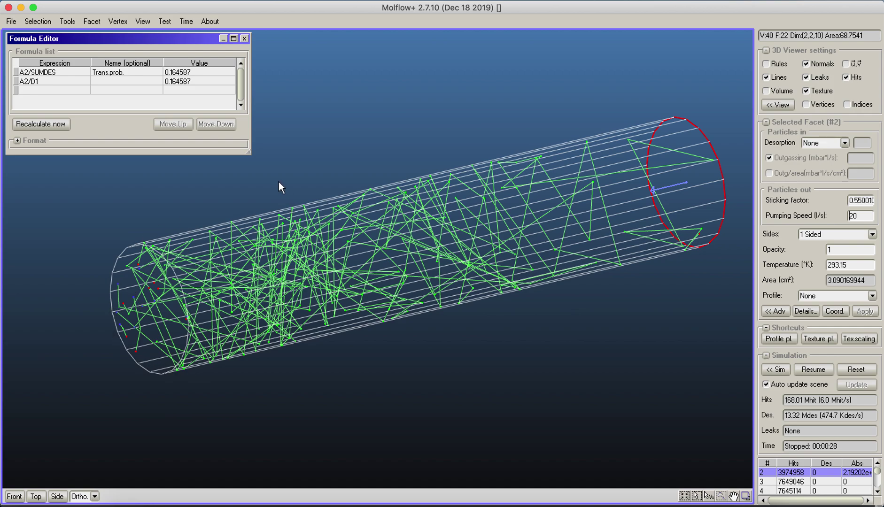
click(195, 186)
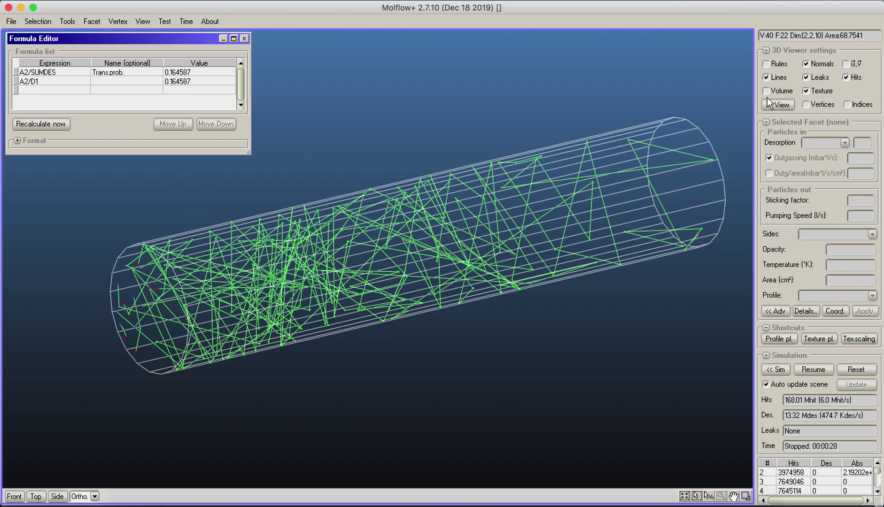
- Toggle lines and hits, select wall facet #12, and show its u,v axes
click(766, 77)
click(846, 77)
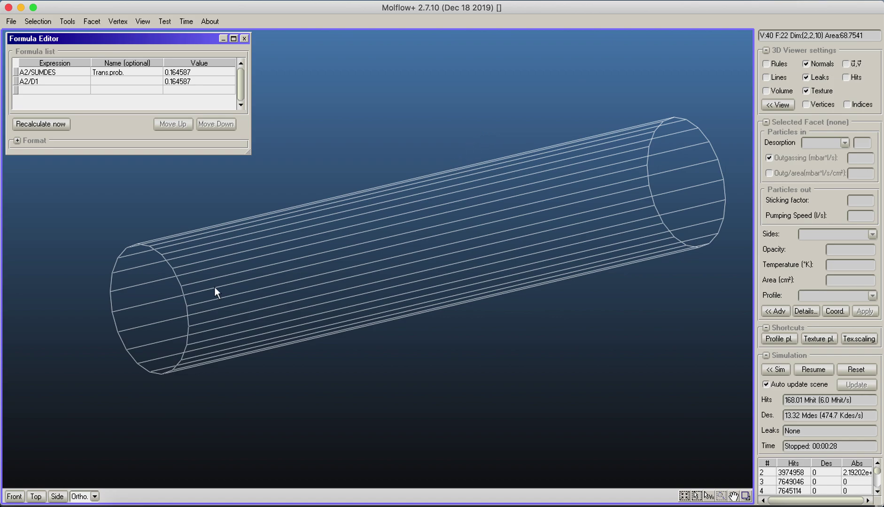
click(210, 311)
right_drag(491, 372, 850, 90)
click(849, 65)
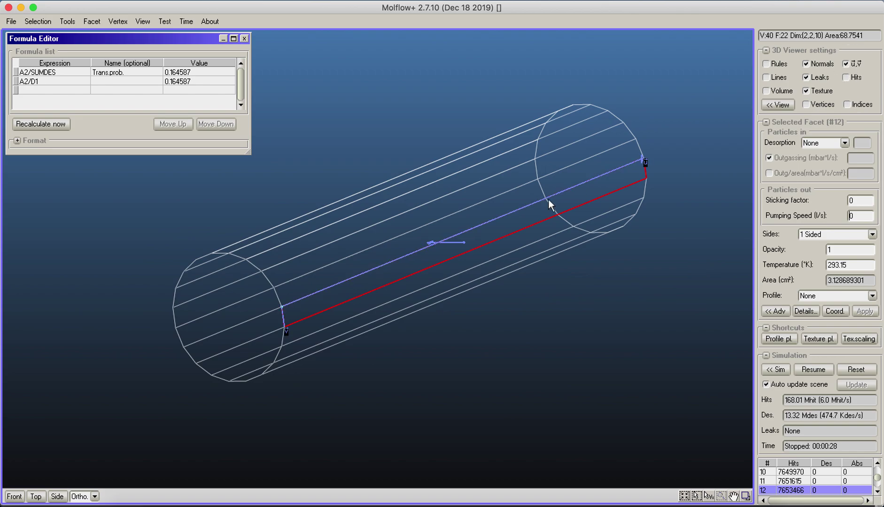
right_drag(548, 202, 296, 346)
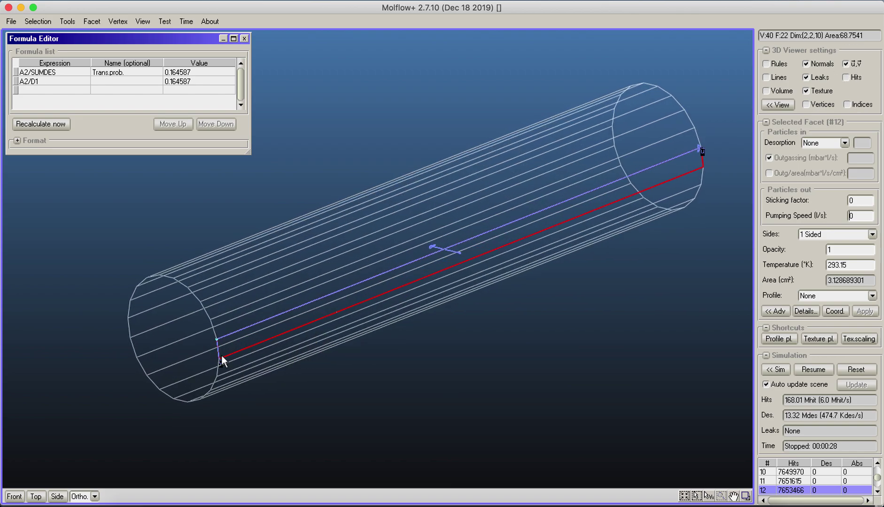
right_drag(222, 355, 204, 285)
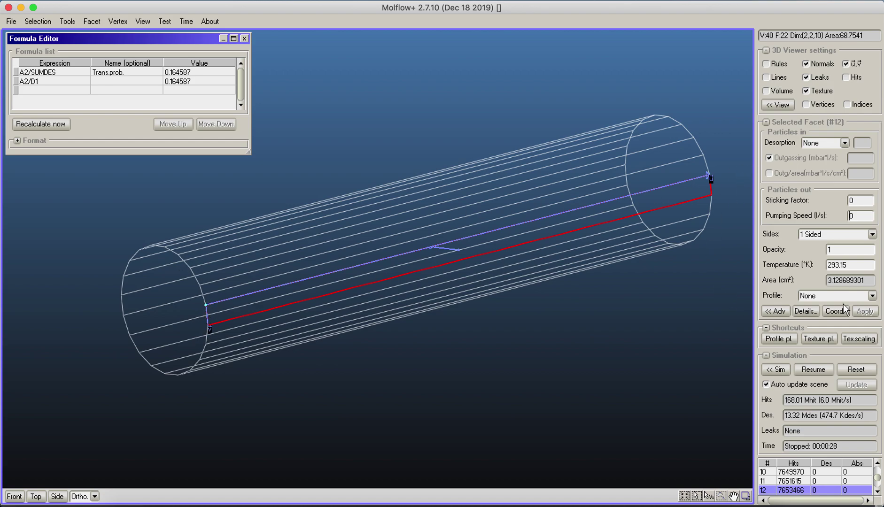
- Give facet #12 a Pressure, density profile, accept the reset, and restart the simulation
click(872, 296)
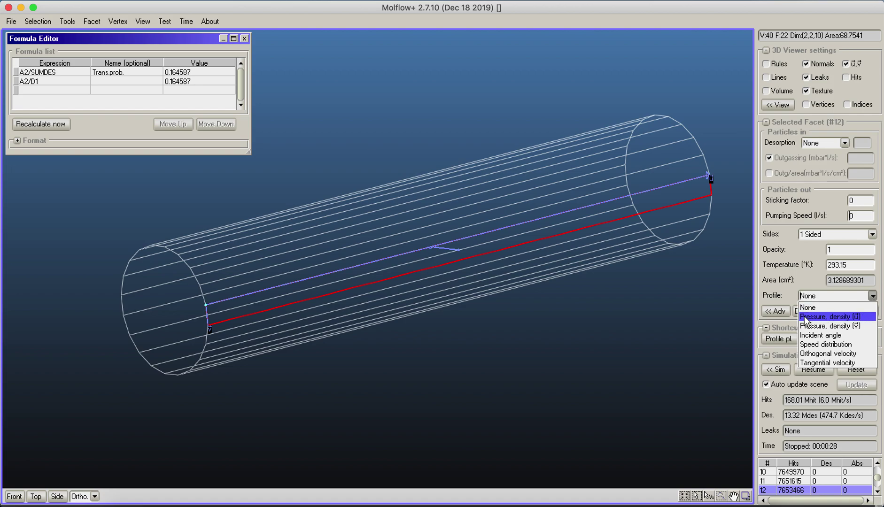
click(864, 317)
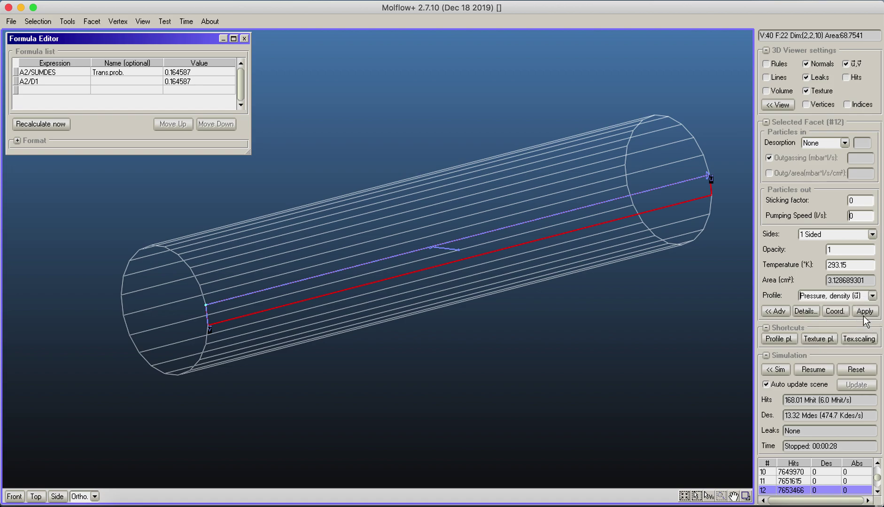
click(864, 312)
click(421, 285)
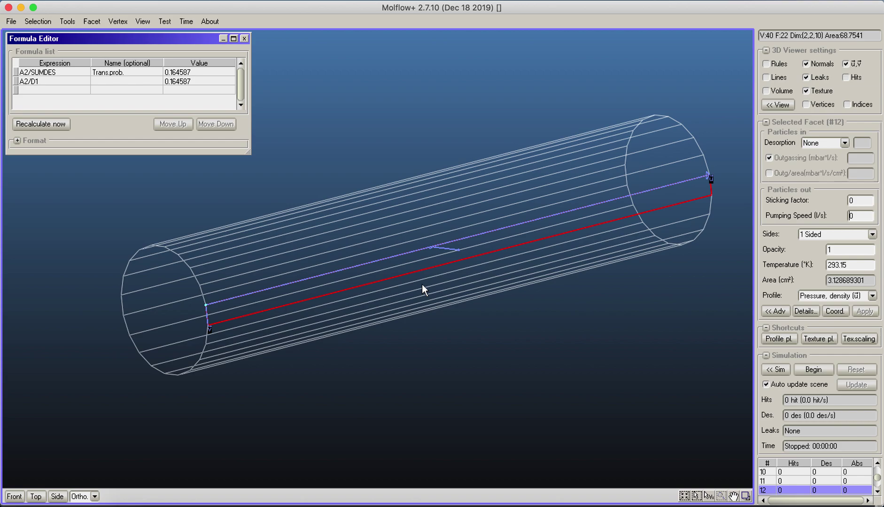
click(812, 370)
click(647, 373)
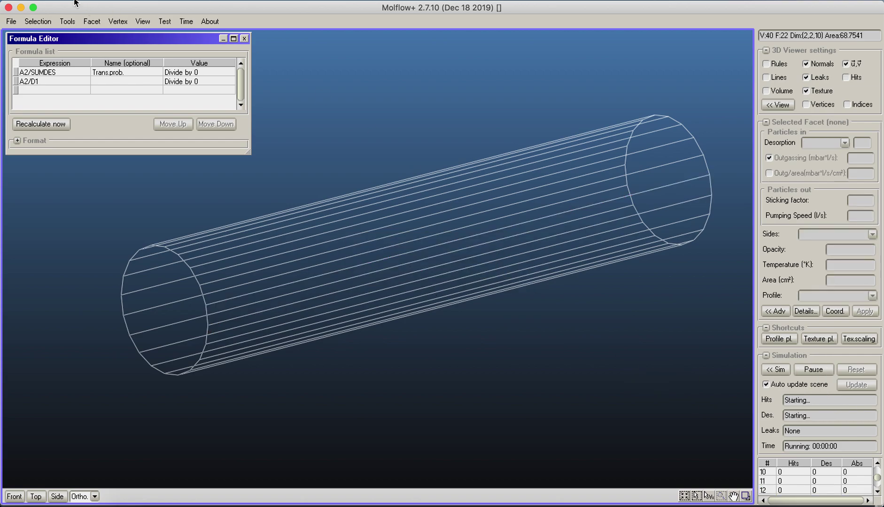
- Close the Formula Editor and plot F#12's pressure curve in the Profile Plotter
click(243, 38)
click(67, 21)
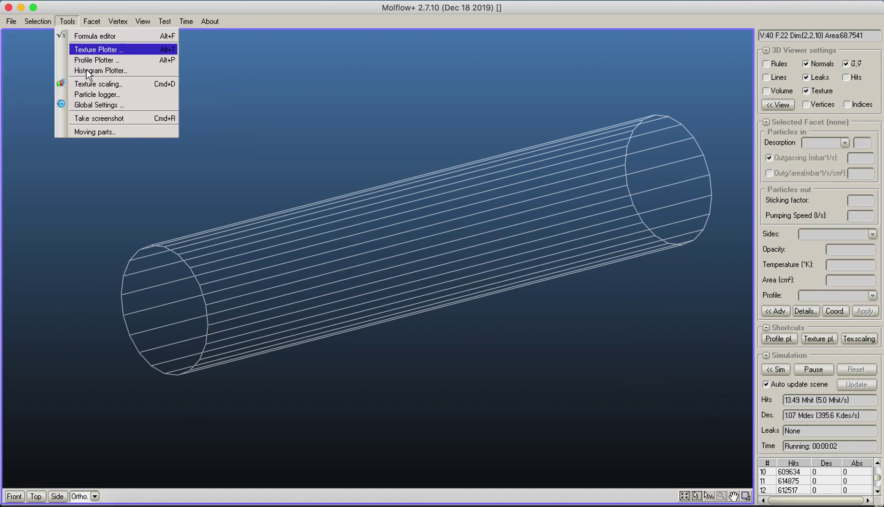
click(110, 59)
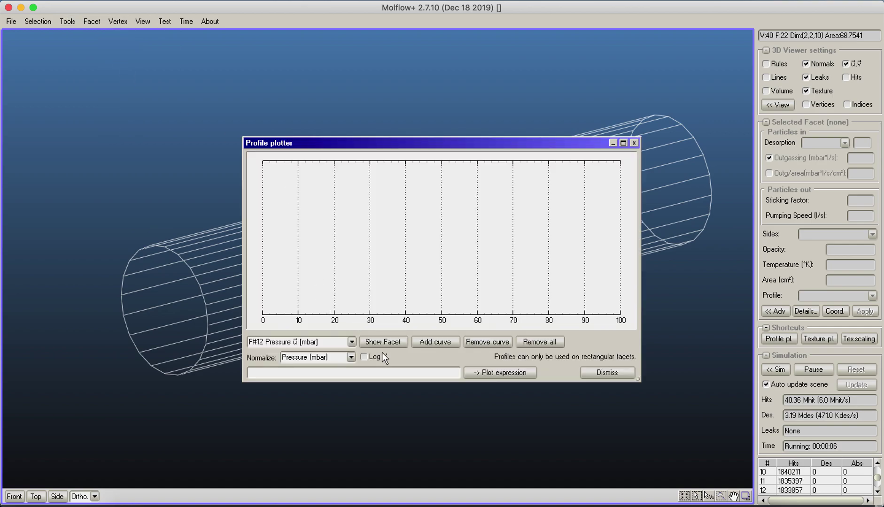
click(351, 342)
click(331, 352)
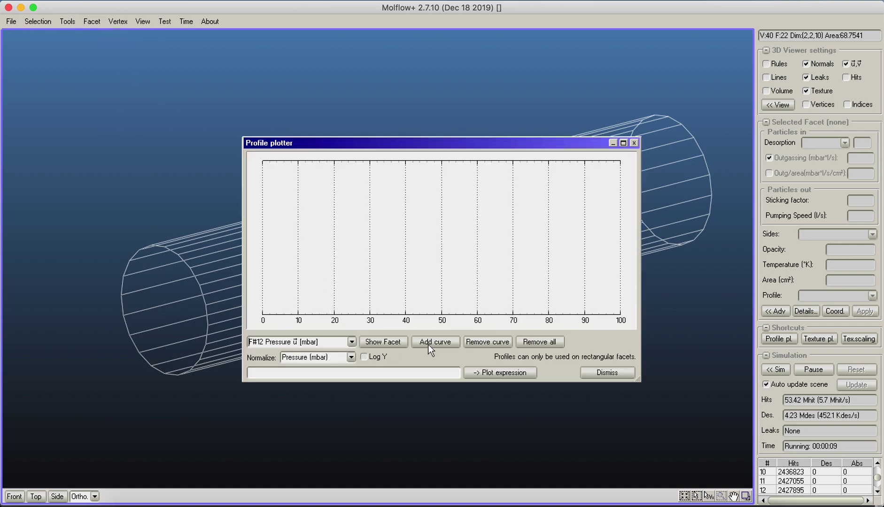
click(433, 342)
- Read the pressure at the curve's end, pause the simulation, and close the plotter
drag(393, 145, 396, 39)
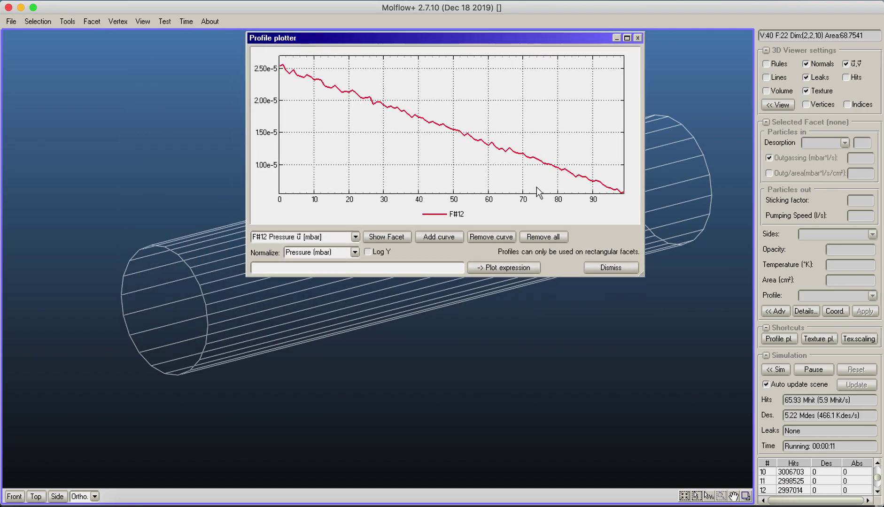
middle_drag(537, 191, 502, 391)
right_drag(502, 392, 73, 355)
middle_drag(352, 362, 333, 352)
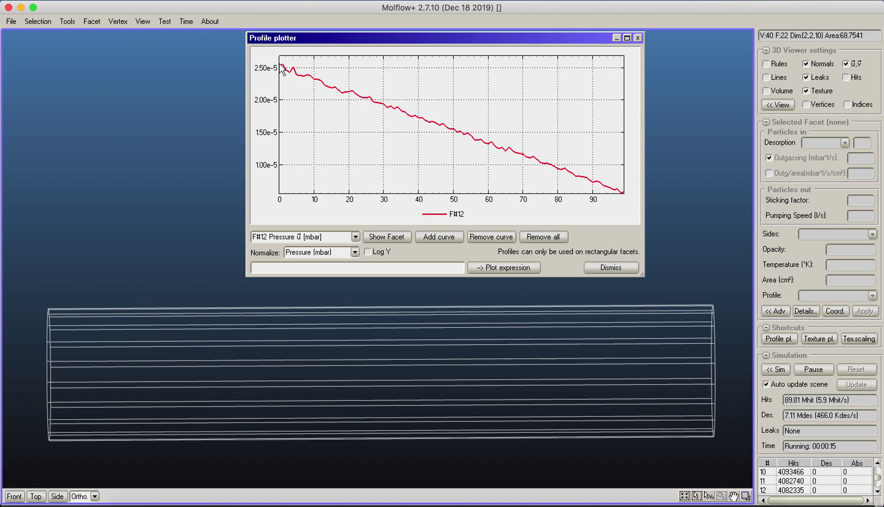
click(623, 194)
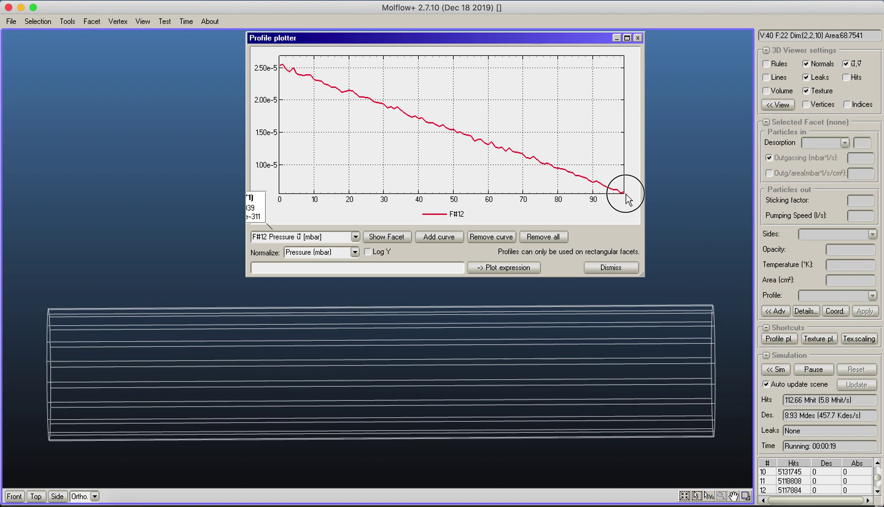
click(799, 370)
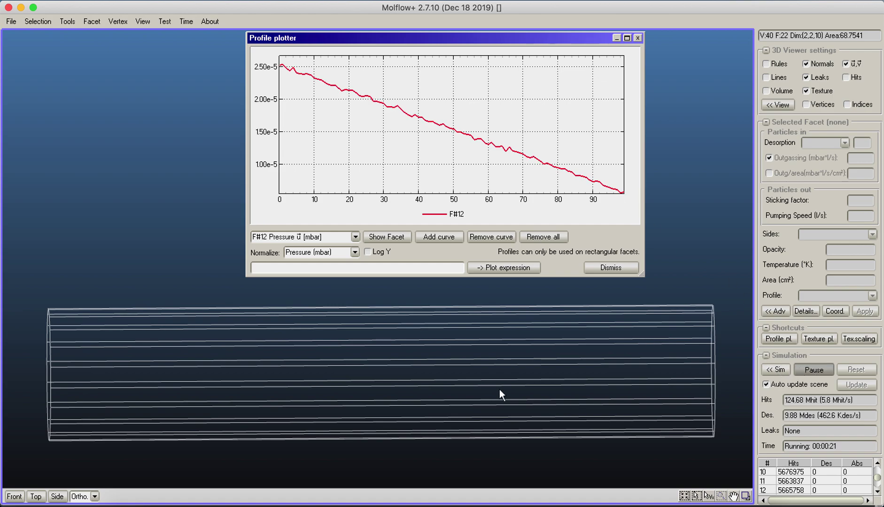
click(640, 39)
- From an end-on view, select five wall facets on one half and hide normals and u,v axes
right_drag(347, 275, 450, 289)
middle_drag(451, 289, 338, 199)
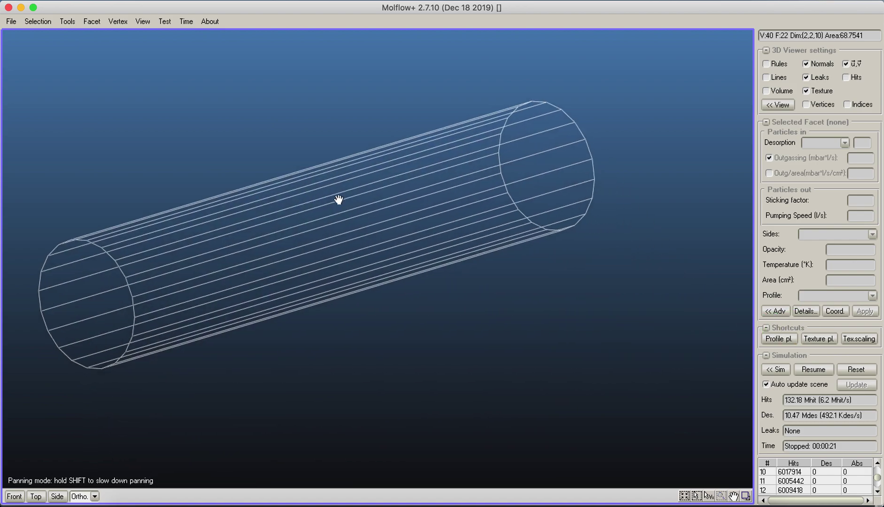
right_drag(338, 200, 408, 195)
drag(340, 151, 426, 279)
right_drag(425, 280, 282, 371)
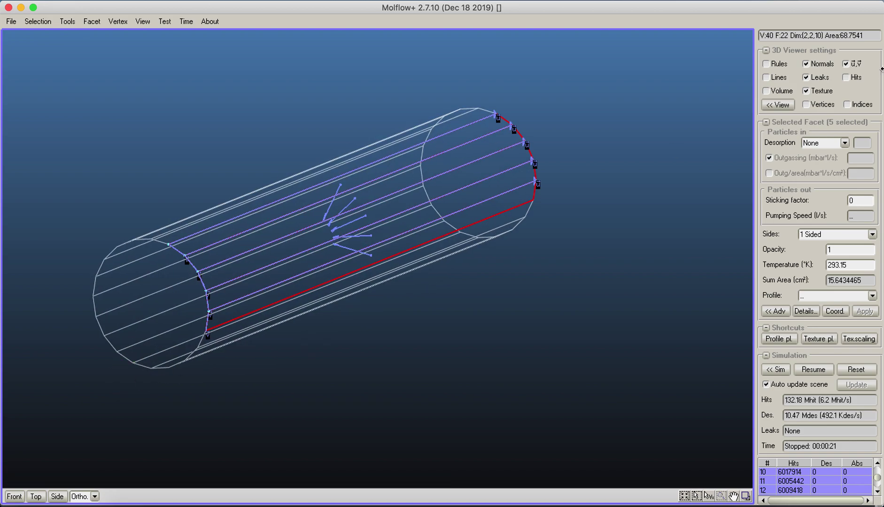
click(857, 63)
click(813, 63)
mouse_move(563, 178)
right_down()
mouse_move(543, 168)
mouse_move(547, 175)
right_up()
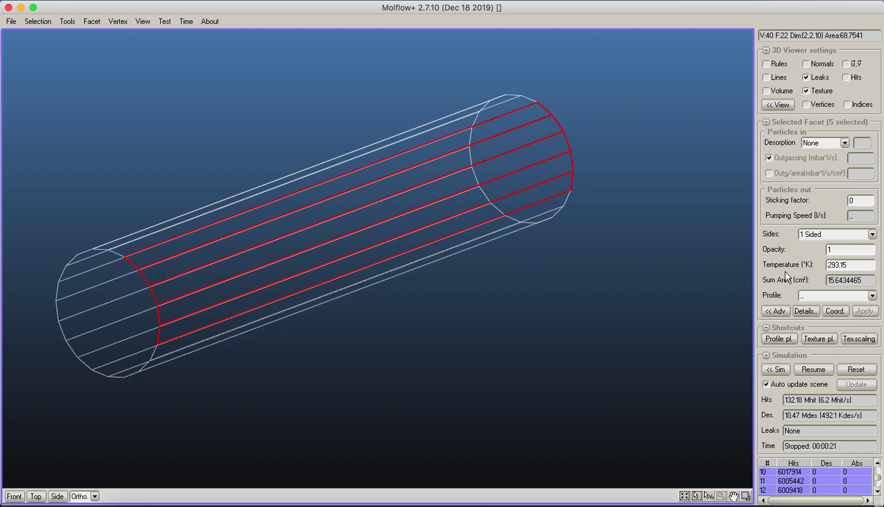
- Give the five facets a 15 cells/cm reflection-counting texture, accept the reset, and resume
click(776, 311)
middle_drag(488, 233, 538, 171)
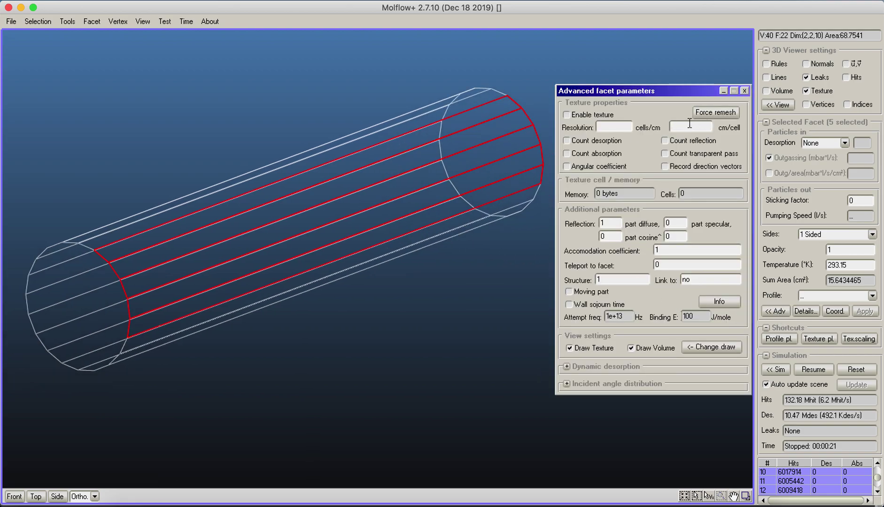
click(602, 127)
text(15)
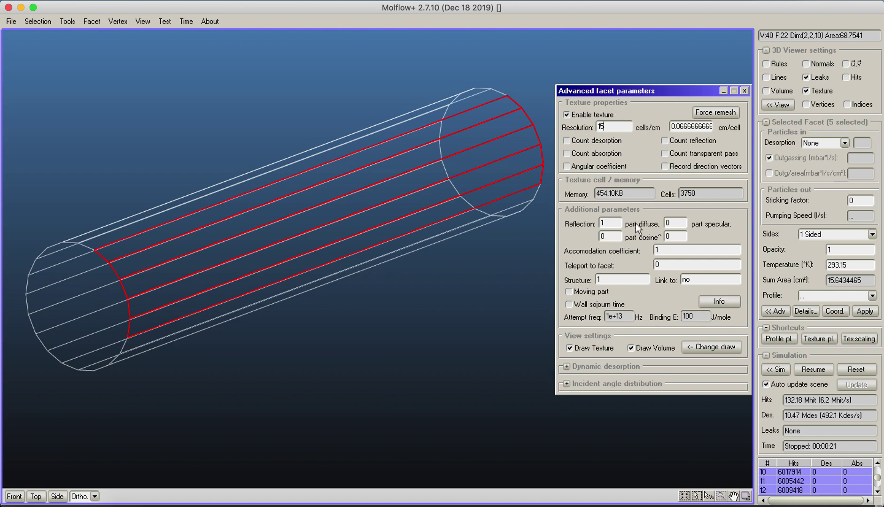
click(664, 140)
click(865, 311)
click(414, 285)
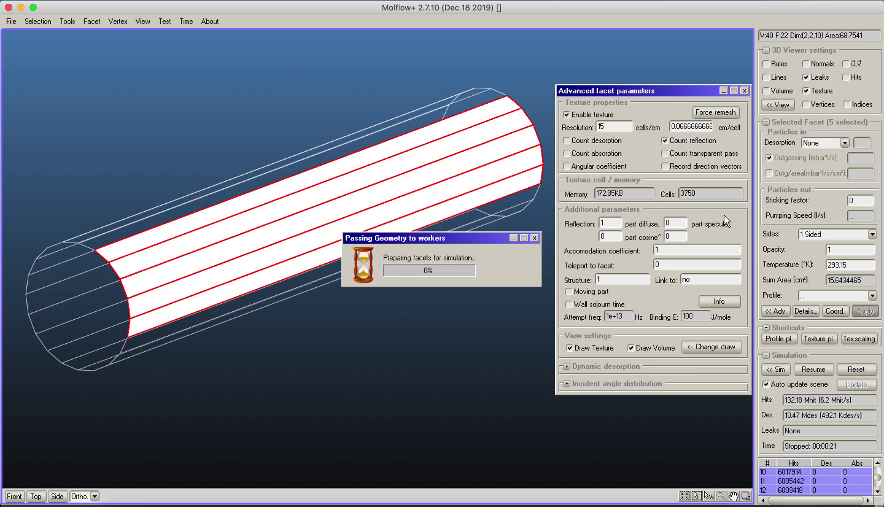
click(813, 369)
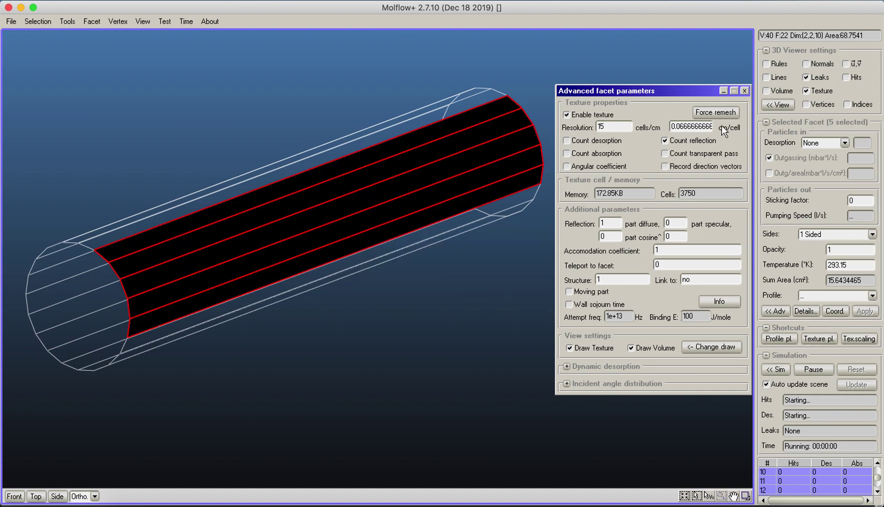
- Close advanced parameters, deselect the facets, and view the textured tube as a solid volume
click(744, 90)
click(806, 91)
click(807, 91)
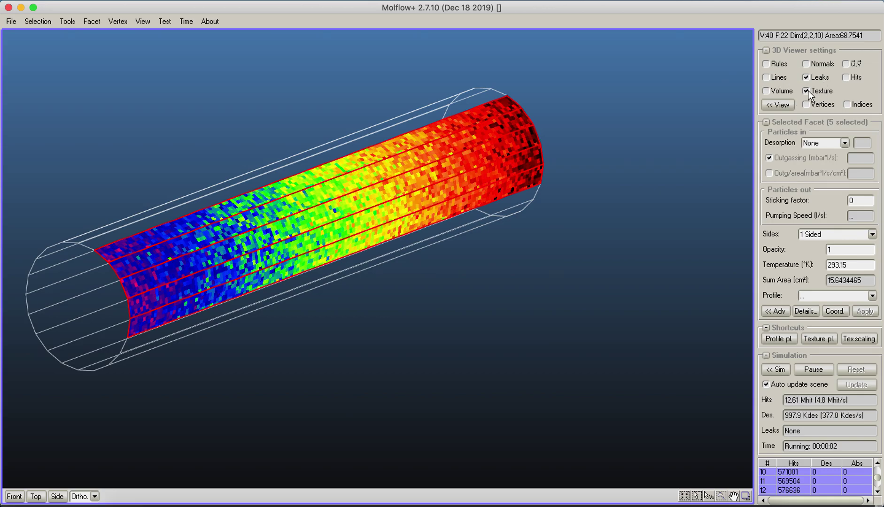
click(694, 105)
click(766, 90)
right_drag(614, 125, 371, 221)
middle_drag(371, 221, 415, 220)
right_drag(415, 219, 395, 221)
middle_drag(394, 220, 379, 219)
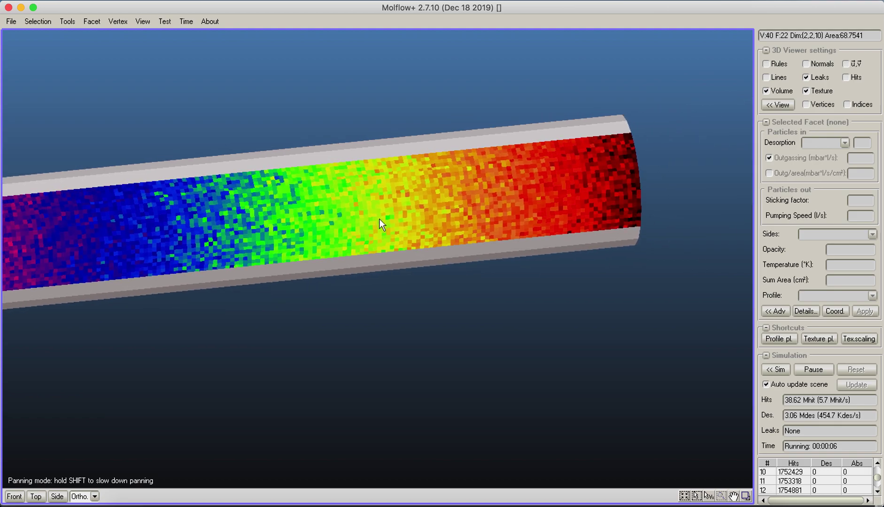
right_drag(379, 219, 438, 206)
middle_drag(438, 206, 525, 354)
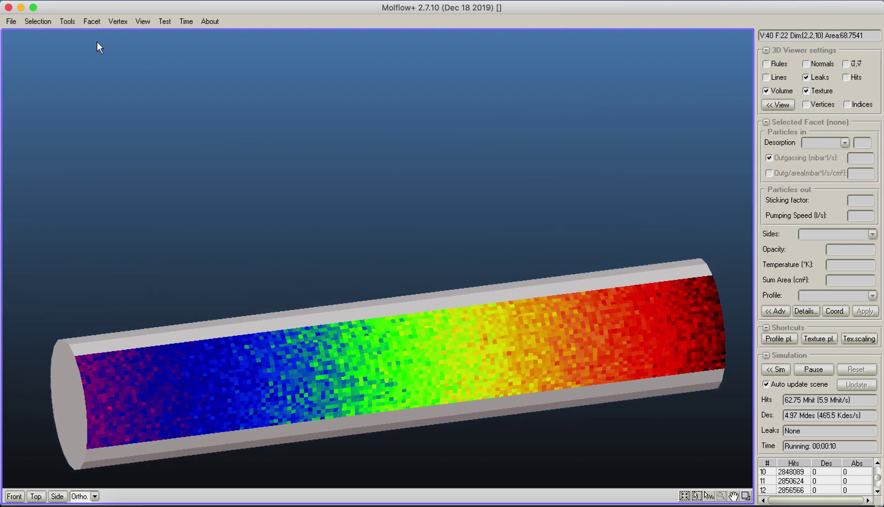
- Open Texture scaling and inspect the pressure colour gradient while rotating the textured tube
click(67, 21)
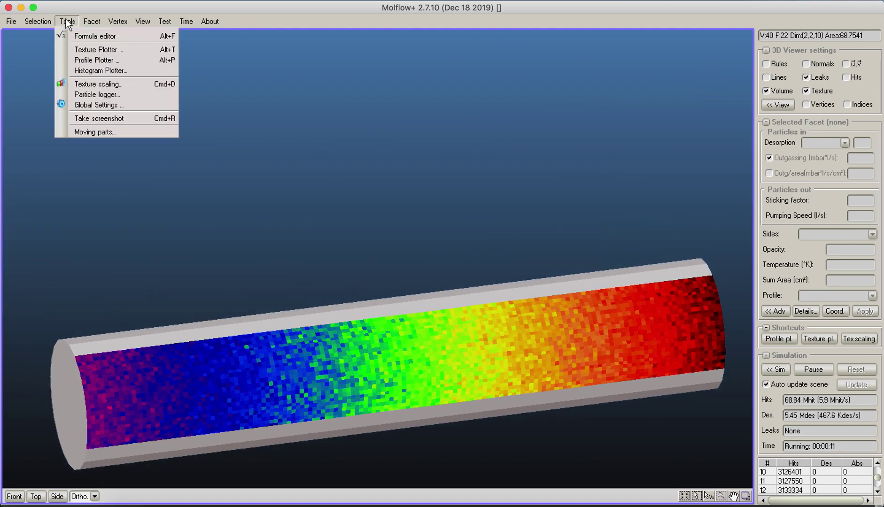
click(102, 85)
drag(208, 40, 248, 57)
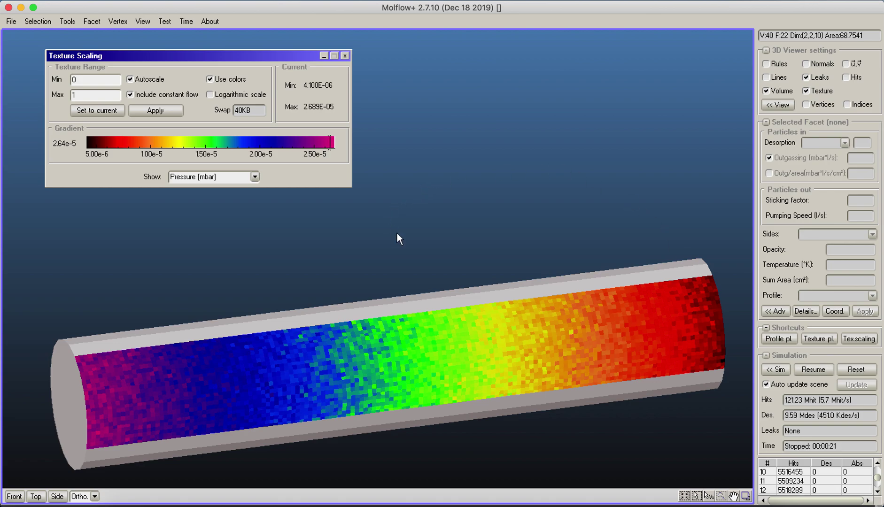
right_drag(402, 231, 670, 271)
middle_drag(671, 271, 624, 183)
right_drag(625, 183, 647, 189)
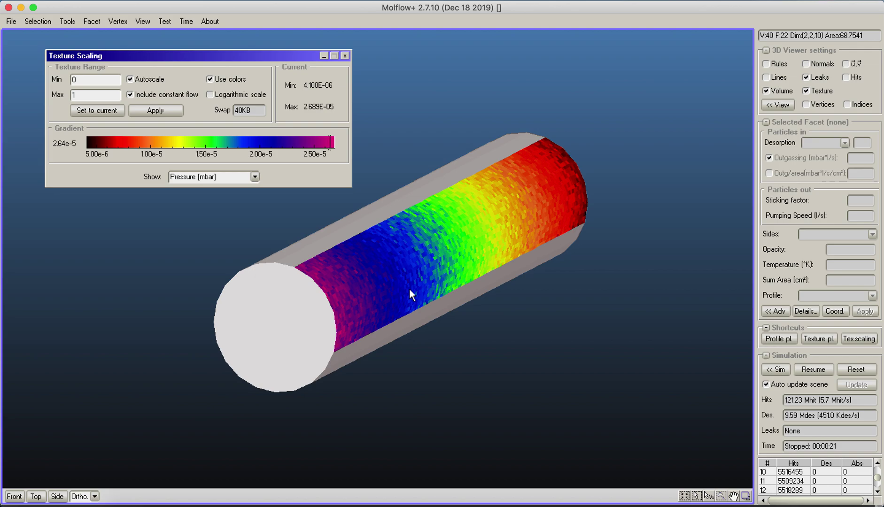
- Draw the tube as a wireframe again, close the scaling window, and view it end-on
click(778, 94)
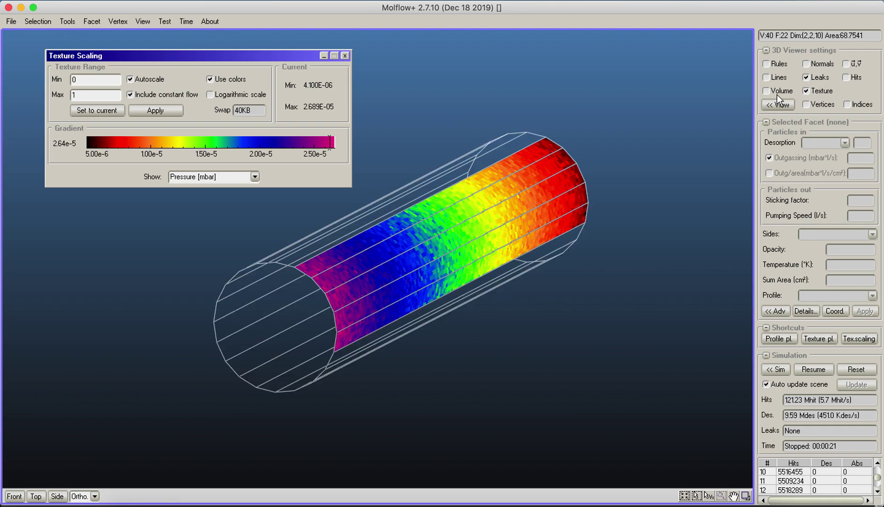
click(347, 57)
right_drag(362, 193, 587, 60)
- Turn off texturing on all 22 pipe facets and confirm the geometry change warning
drag(242, 133, 581, 394)
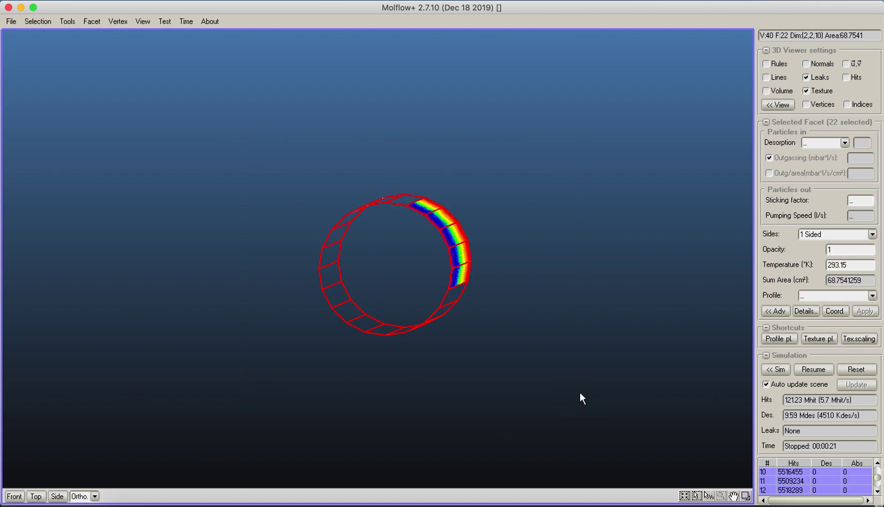
click(766, 312)
click(577, 116)
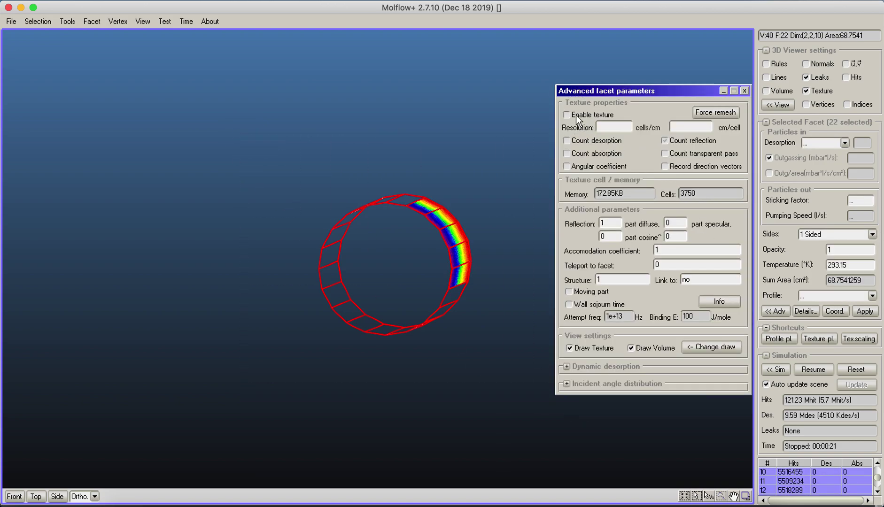
click(864, 312)
click(414, 285)
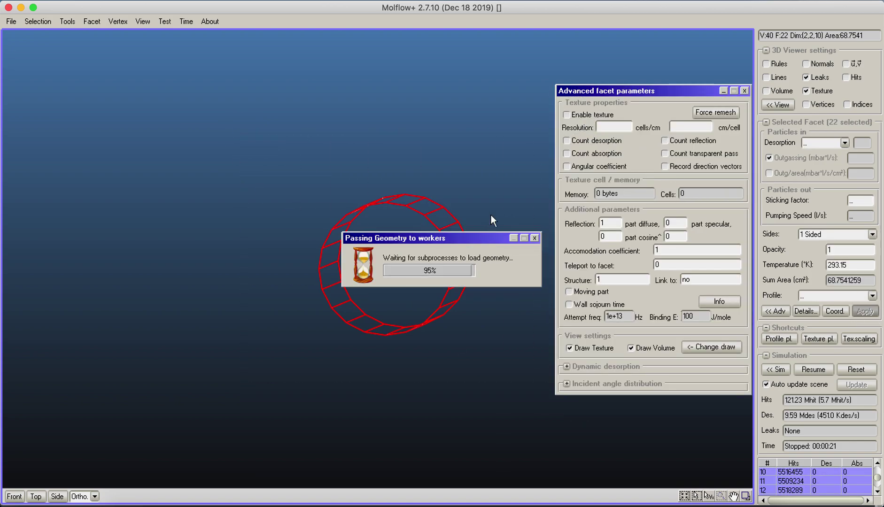
click(487, 190)
right_drag(487, 190, 319, 263)
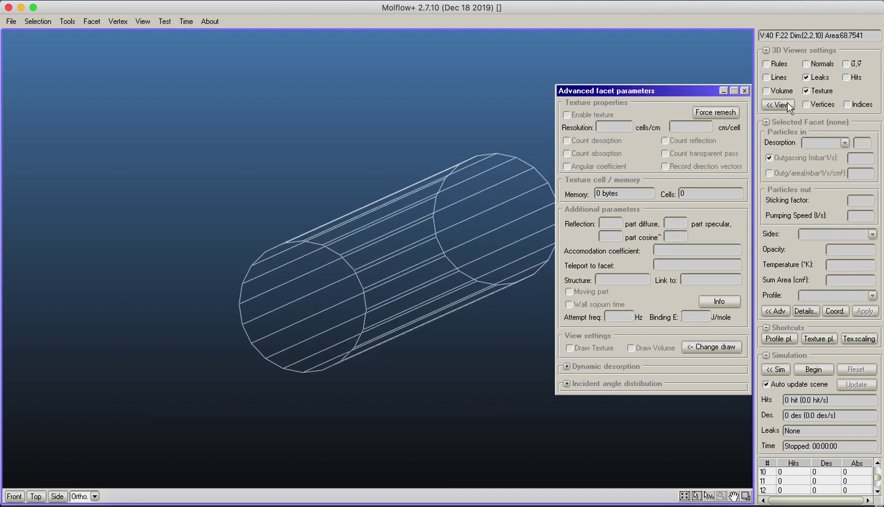
click(745, 90)
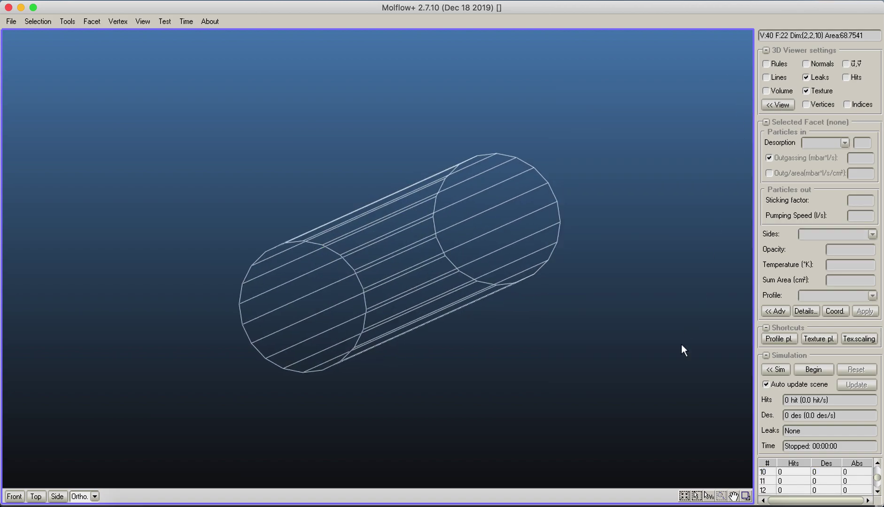
- Switch to vertex selection and pick vertices 1, 21 and 22
click(710, 499)
drag(328, 264, 373, 334)
drag(359, 281, 296, 235)
drag(534, 170, 581, 233)
drag(466, 132, 543, 203)
click(608, 248)
shift+click(561, 223)
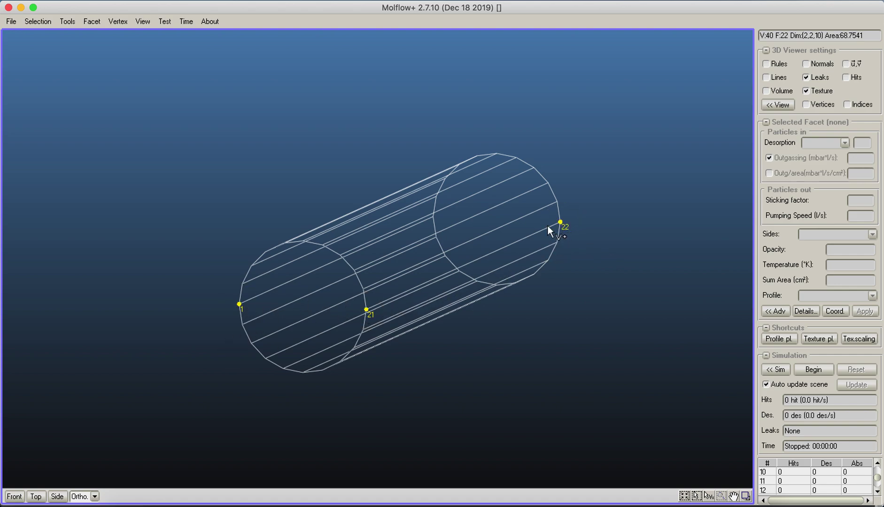
- Add vertex 2 and create a convex-hull facet from vertices 1, 2, 21 and 22
shift+click(433, 217)
right_drag(433, 217, 432, 315)
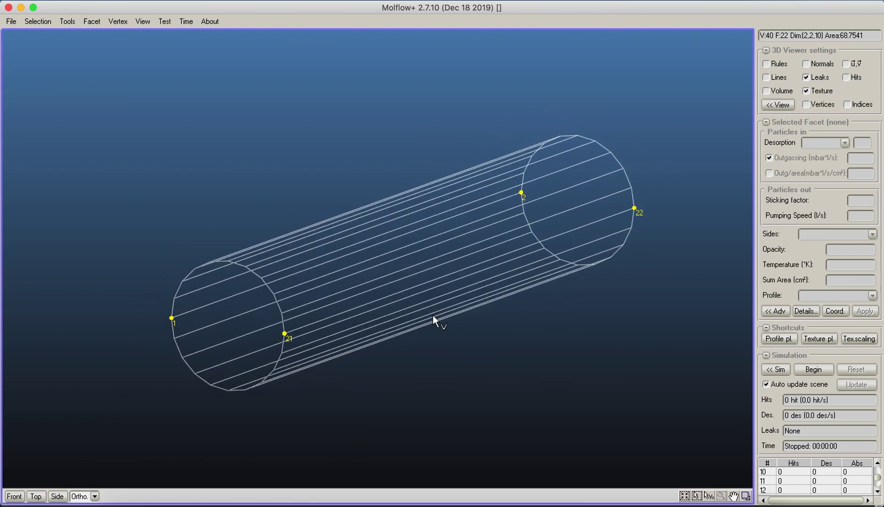
click(116, 21)
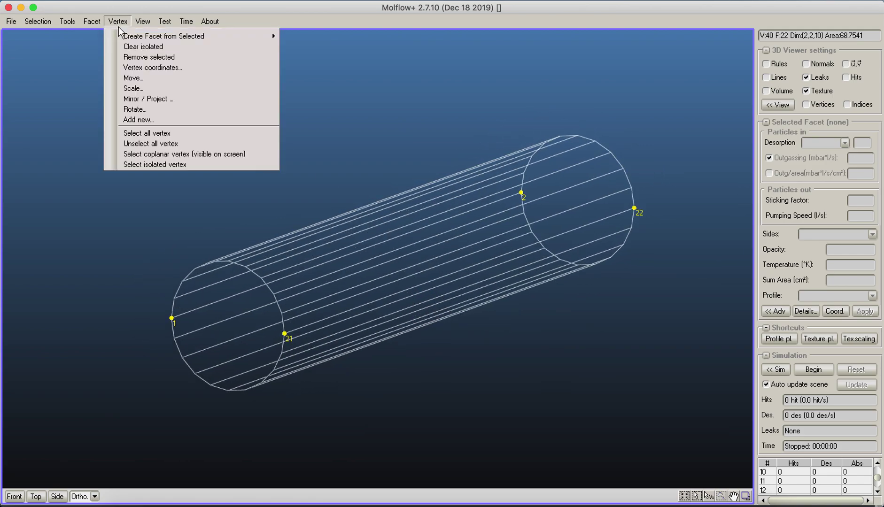
mouse_move(122, 36)
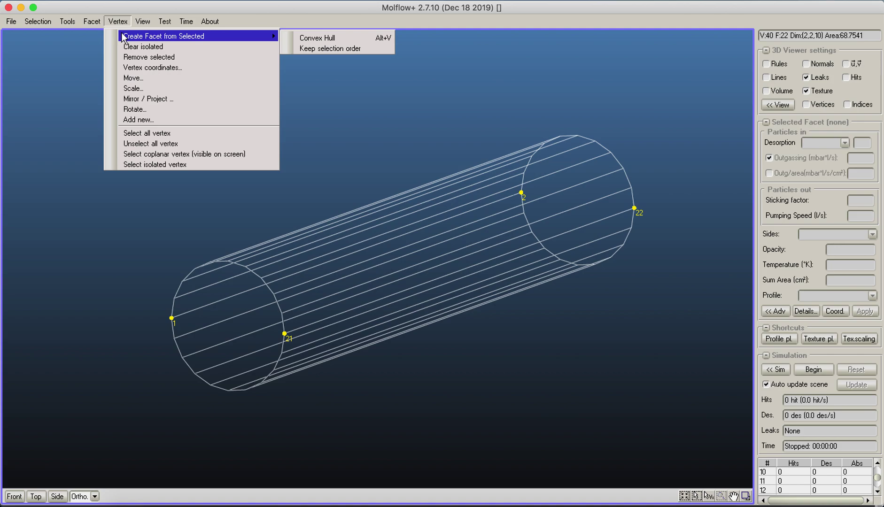
click(324, 38)
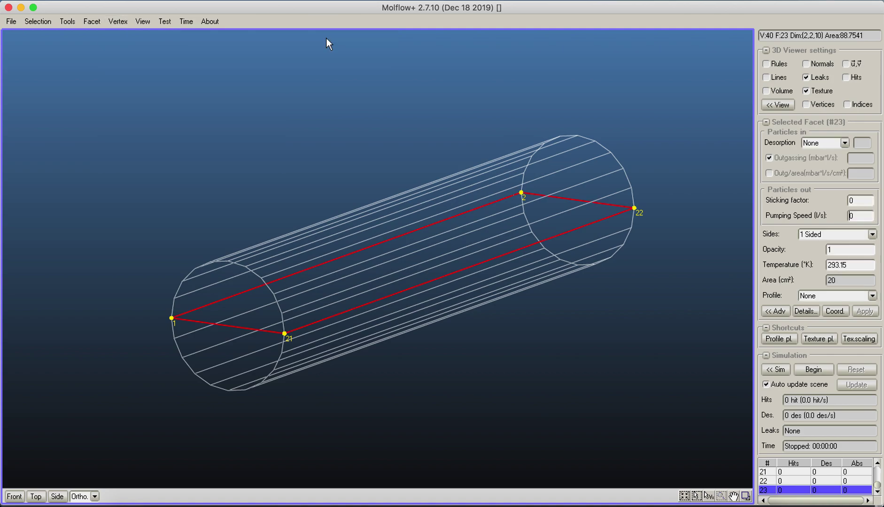
click(450, 124)
right_drag(434, 249, 710, 148)
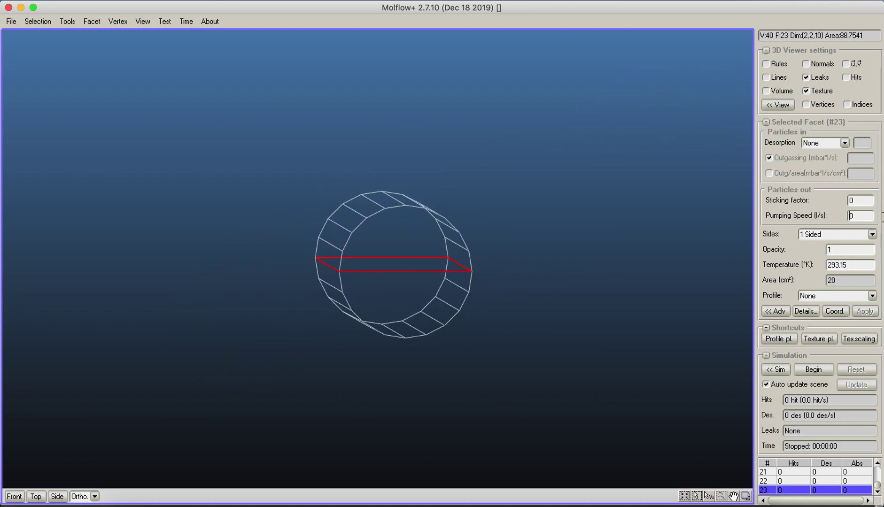
- Make the new facet #23 two-sided and select its opacity value
click(872, 234)
click(822, 253)
right_drag(599, 267, 512, 226)
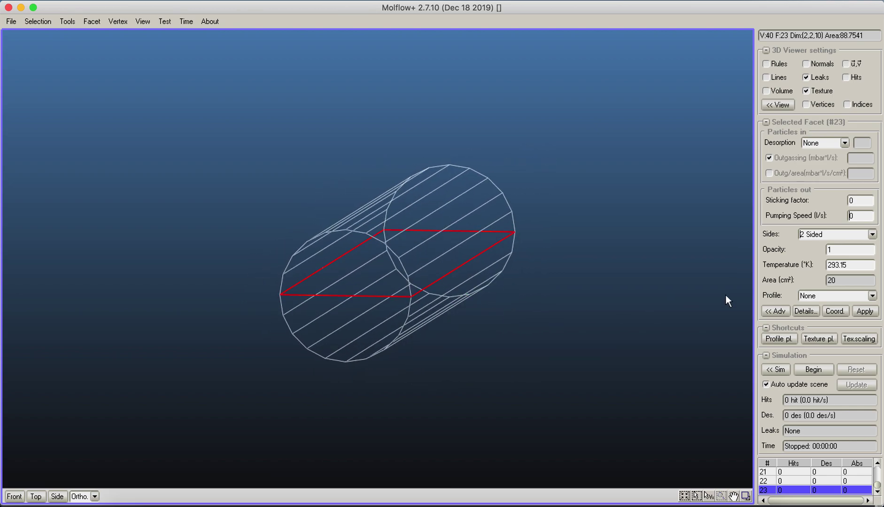
double_click(845, 251)
- Give facet #23 opacity 0, a 15 cells/cm texture counting transparent passes, and Pressure, density (v) profile
text(0)
click(860, 312)
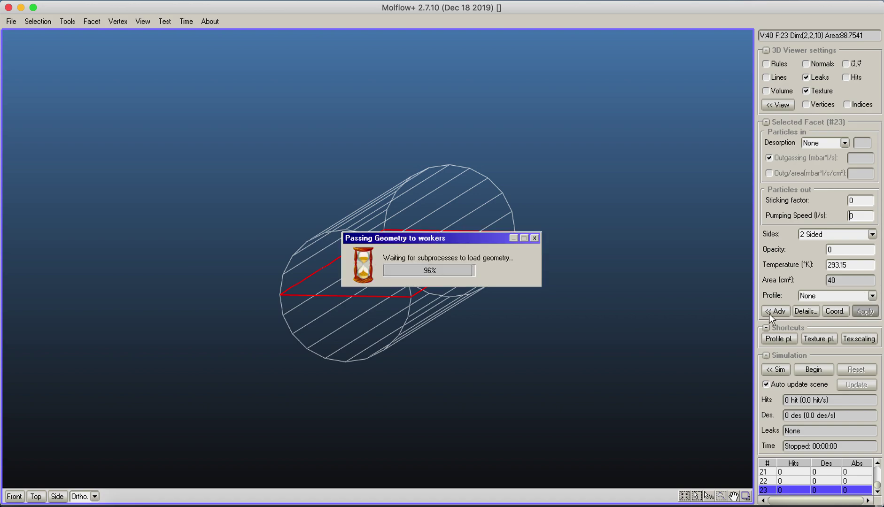
click(775, 311)
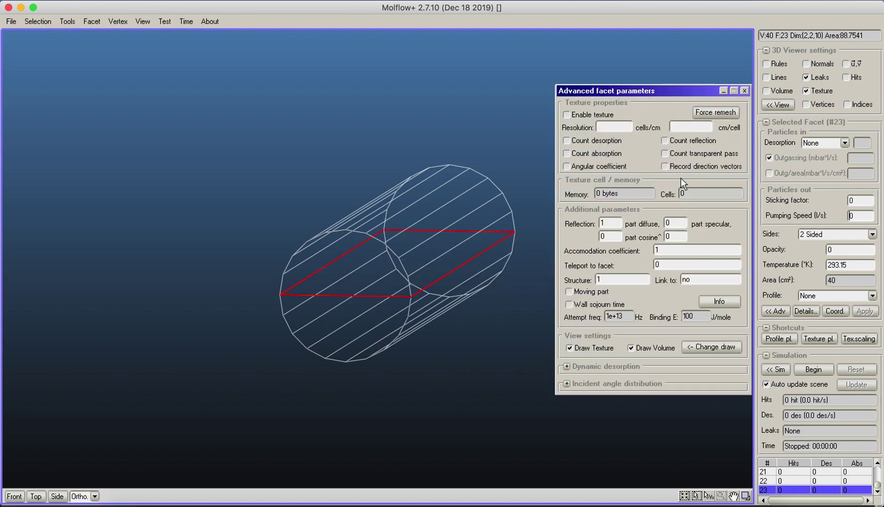
click(620, 126)
text(15)
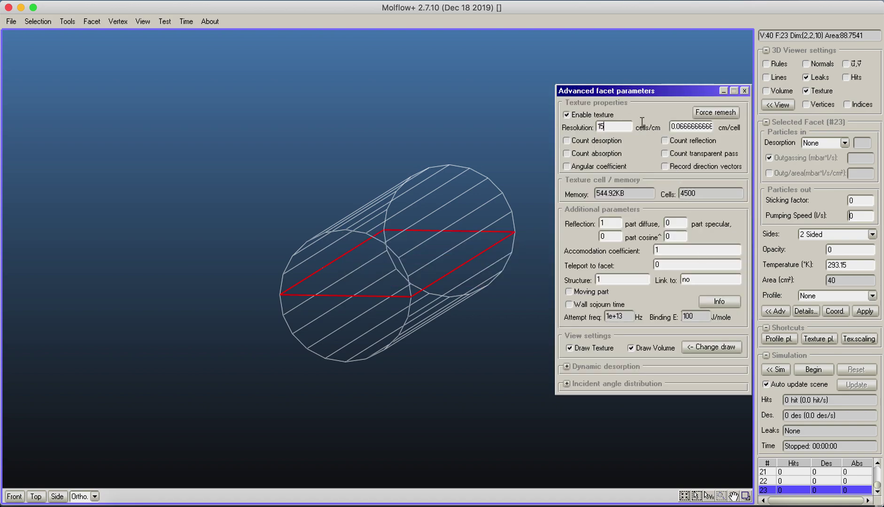
click(664, 154)
click(871, 296)
click(864, 314)
click(849, 66)
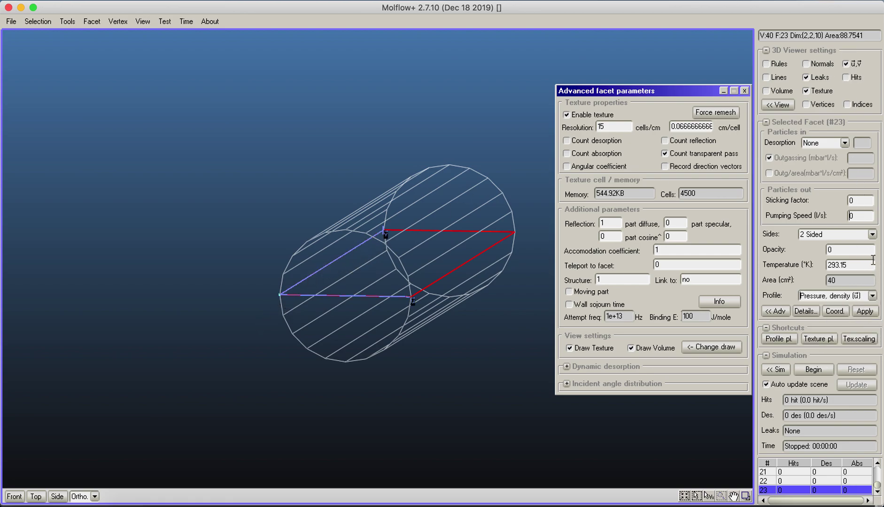
click(872, 295)
click(830, 325)
click(864, 311)
- Run the simulation and view the mid-plane pressure map from an oblique angle
click(813, 370)
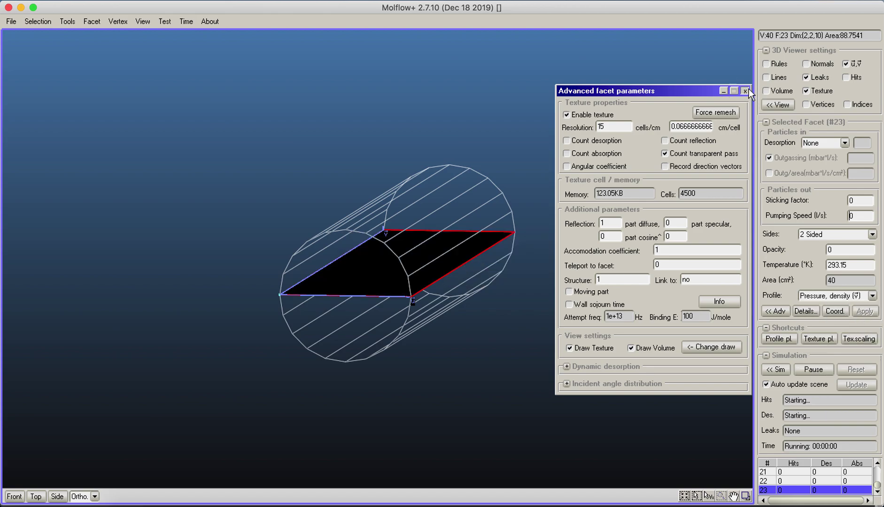
click(744, 91)
click(766, 77)
right_drag(534, 196, 417, 381)
click(417, 381)
click(776, 78)
right_drag(517, 249, 673, 75)
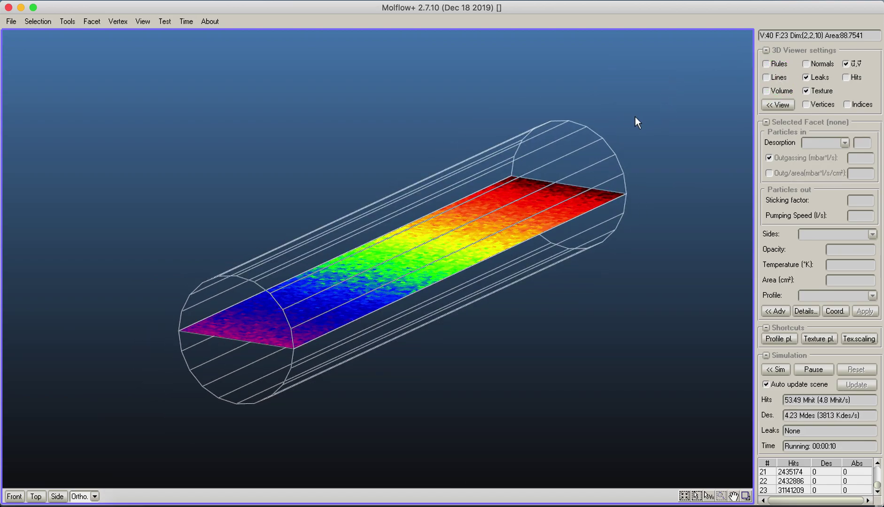
- Draw the pipe as a solid volume and select the upper half of its walls from the front view
click(766, 91)
right_drag(432, 267, 566, 139)
click(22, 495)
drag(139, 36, 620, 295)
right_drag(634, 311, 419, 361)
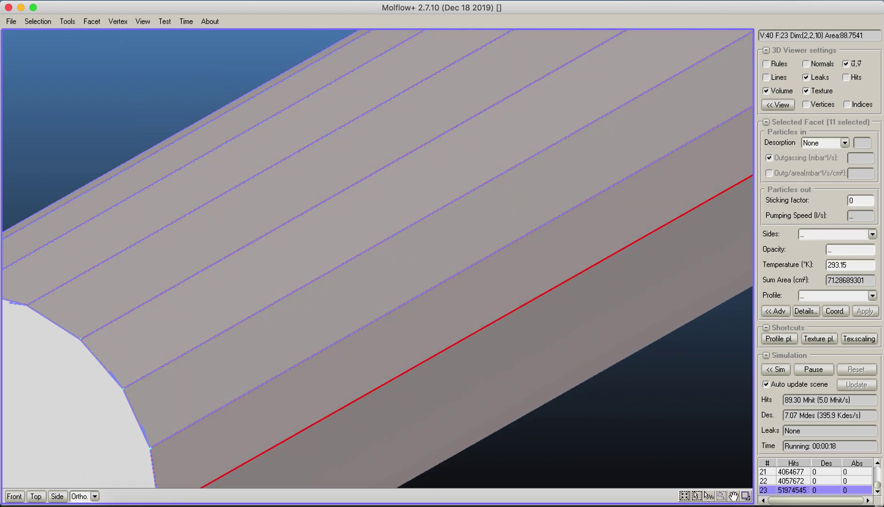
click(845, 64)
scroll(560, 192, down, 5)
scroll(561, 193, up, 1)
scroll(561, 194, up, 3)
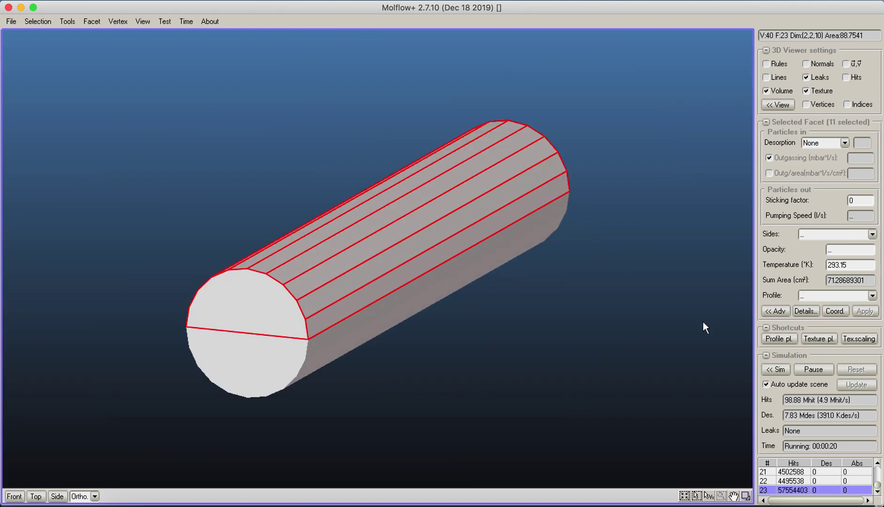
- Stop drawing volume on the selected walls and show particle trajectory lines over the pressure texture
click(775, 311)
middle_drag(352, 184, 589, 376)
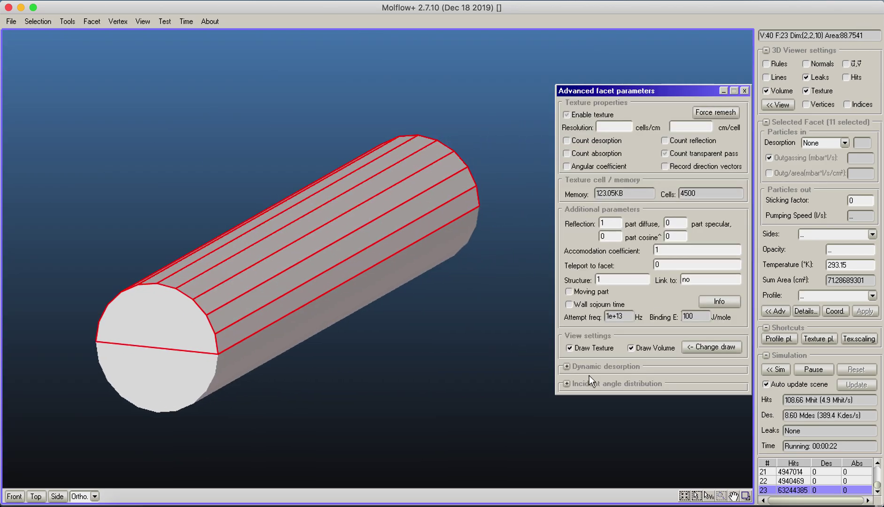
click(630, 349)
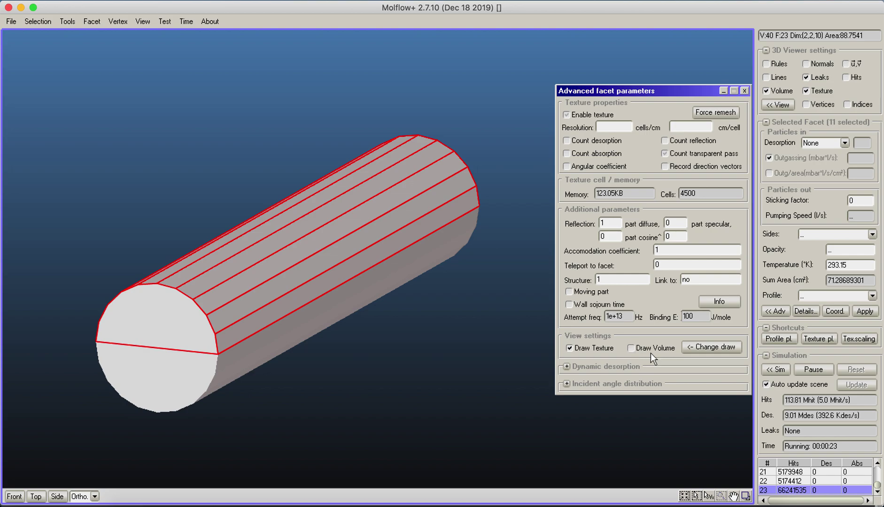
click(714, 346)
click(430, 300)
right_drag(430, 300, 303, 375)
click(775, 78)
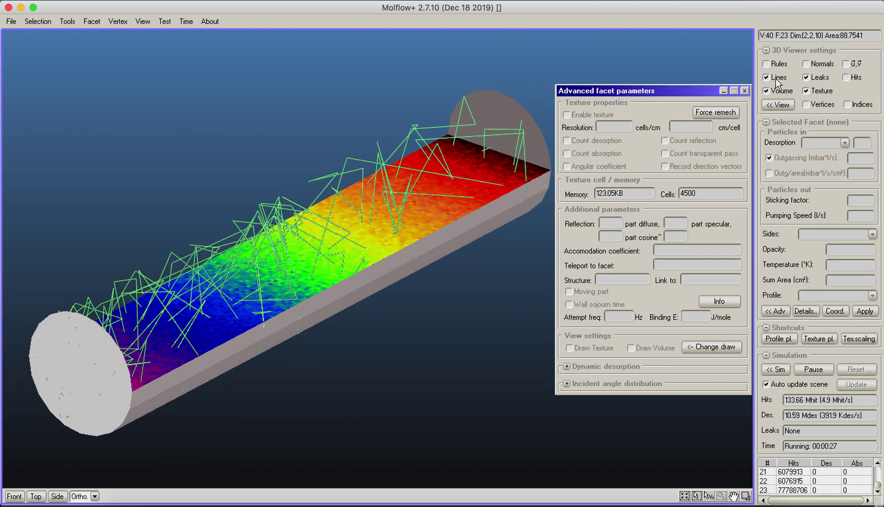
click(744, 91)
middle_drag(745, 93, 562, 171)
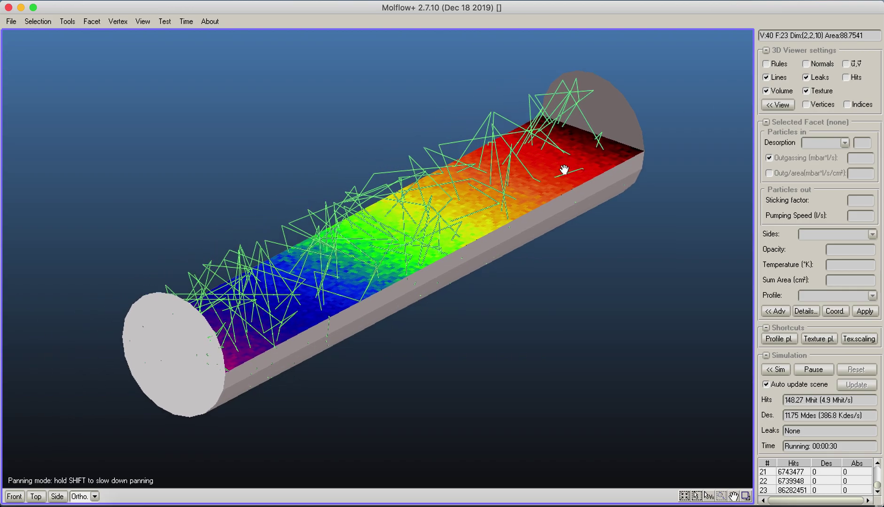
right_drag(562, 171, 385, 106)
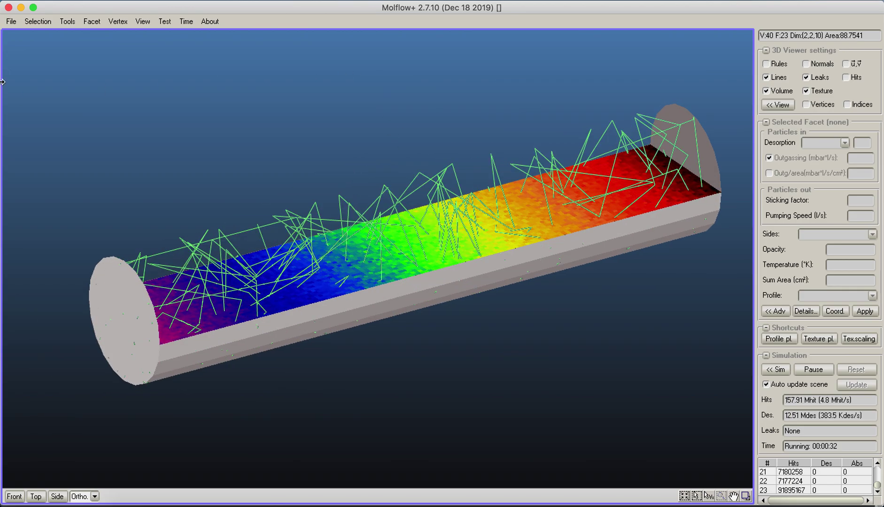
- Save the pipe as solved pipe.zip
click(10, 21)
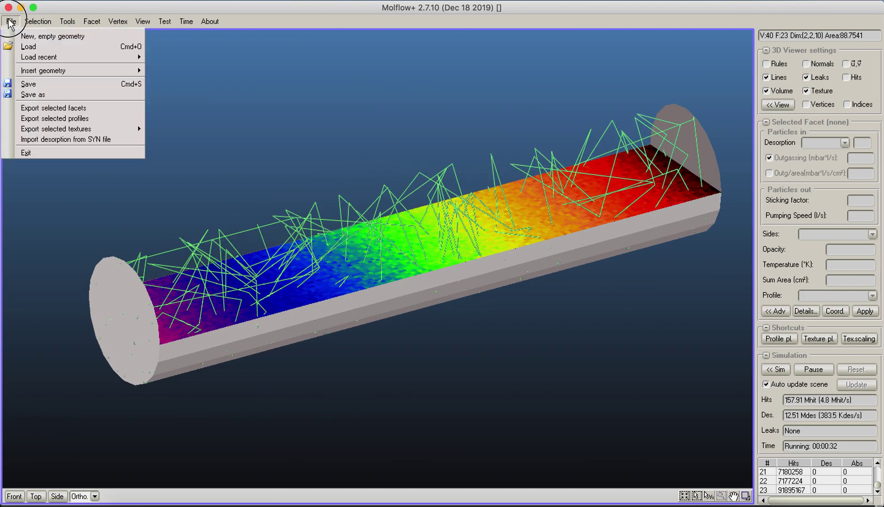
click(43, 94)
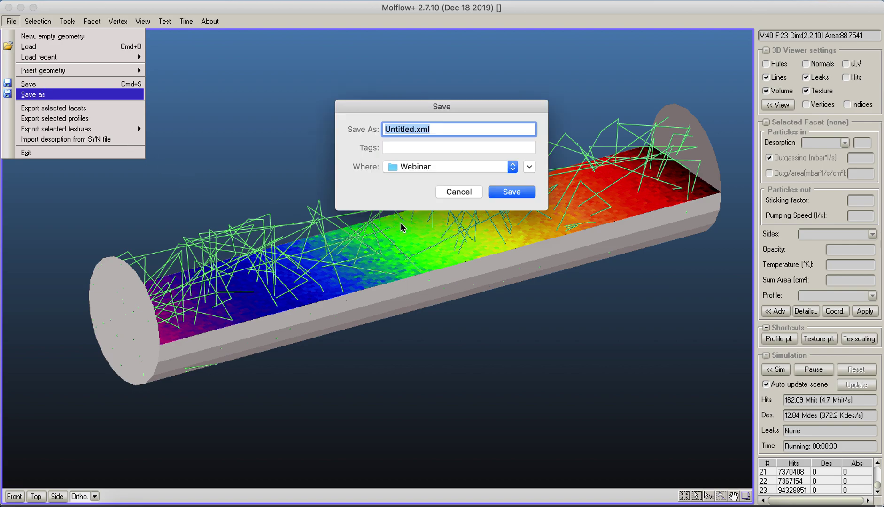
text(solved pipe.zip)
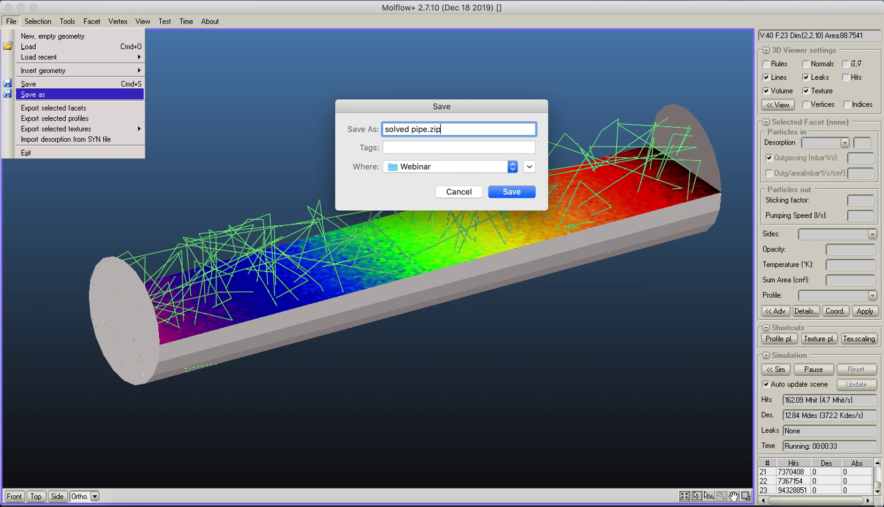
key(Return)
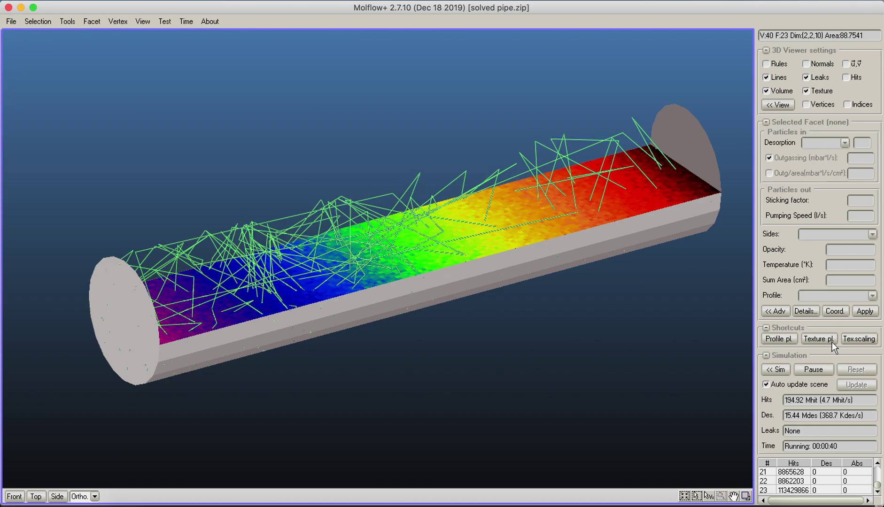
- Pause the simulation and start a new empty geometry
click(817, 369)
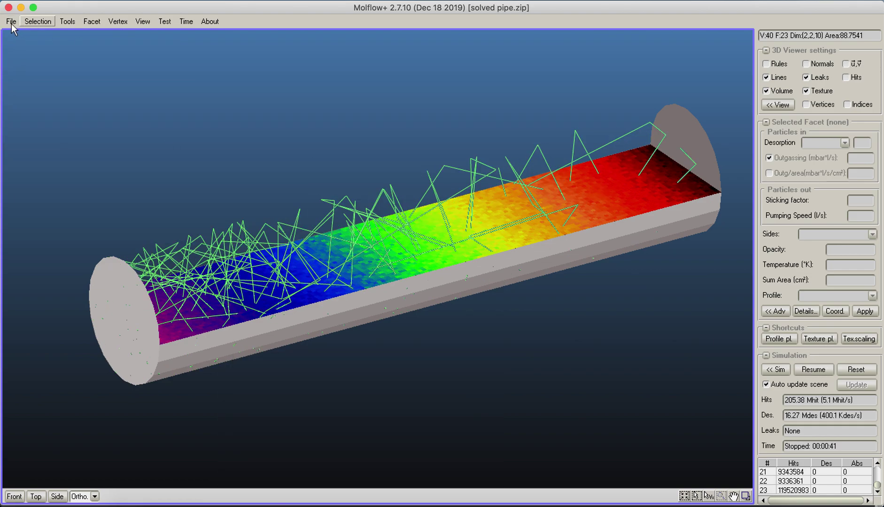
click(11, 22)
click(18, 36)
- Discard unsaved changes and reload solved pipe.zip from the recent files list
click(431, 281)
click(11, 22)
mouse_move(26, 57)
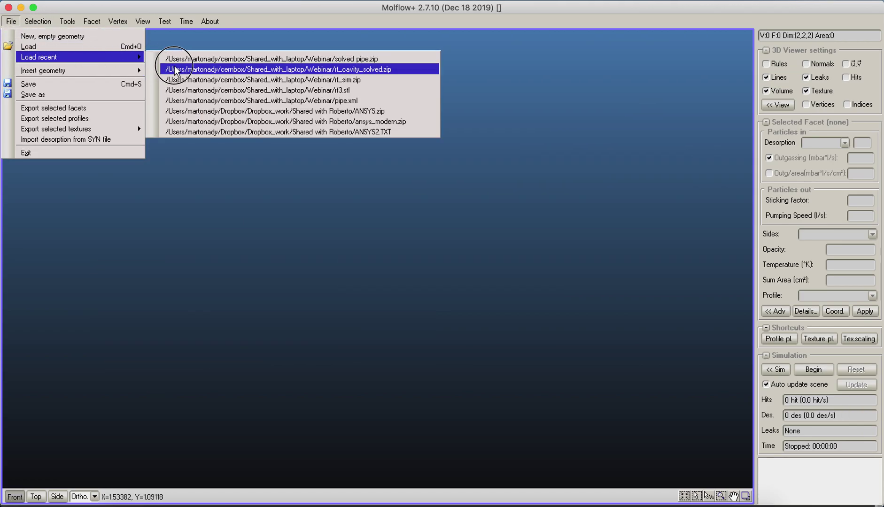
click(219, 59)
mouse_move(574, 166)
right_down()
mouse_move(353, 278)
mouse_move(352, 348)
mouse_move(409, 282)
mouse_move(319, 290)
mouse_move(265, 231)
right_up()
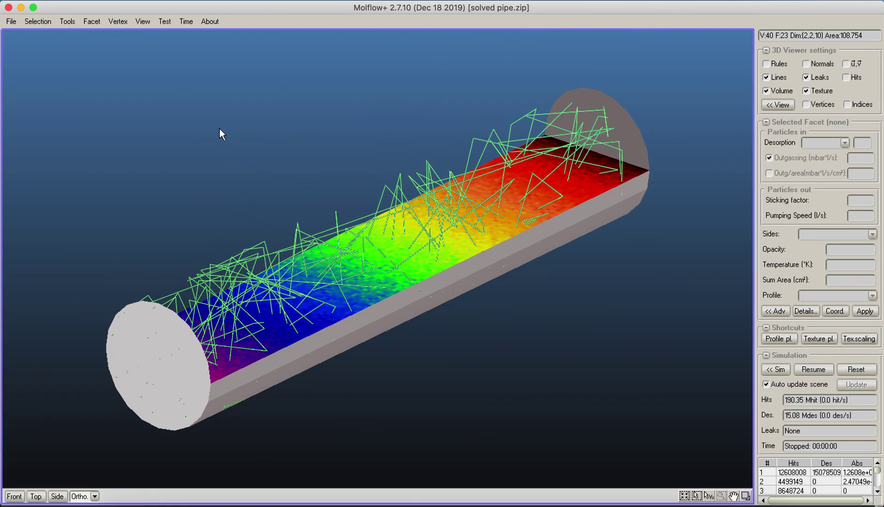